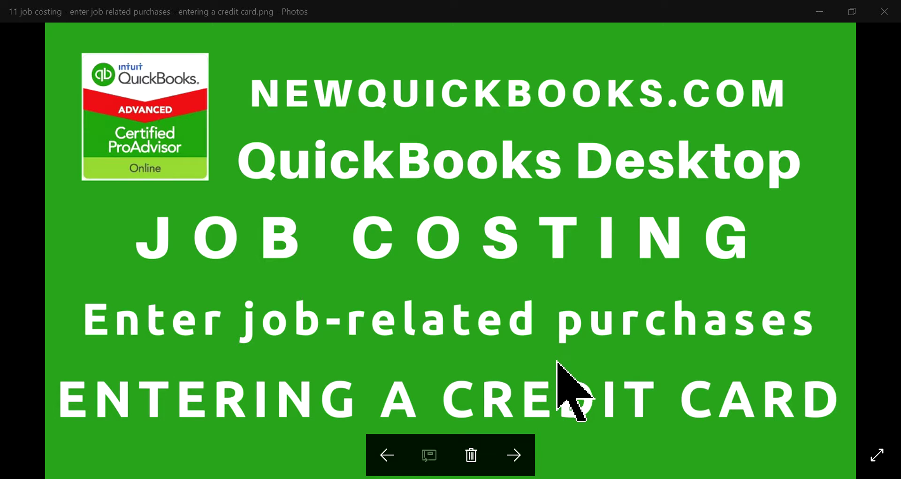
# - Bring Chrome forward and show the Job Costing – QuickBooks blog tab
pyautogui.moveTo(612, 477)
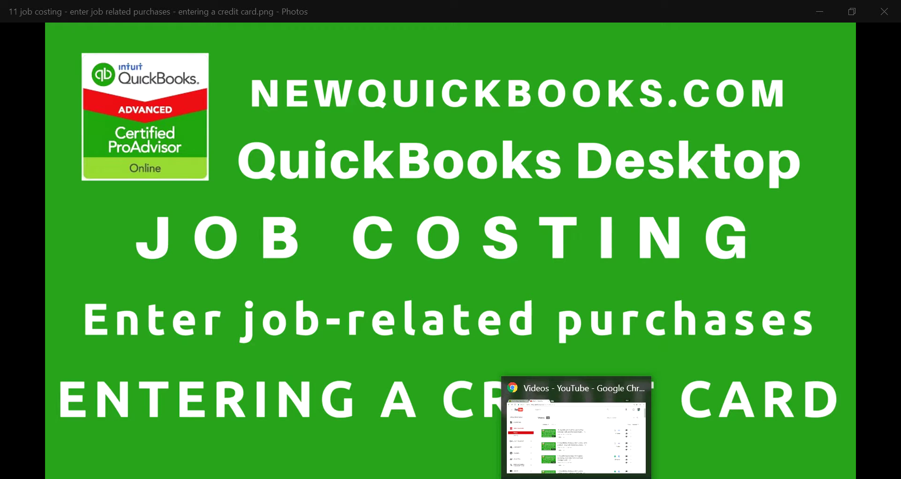
pyautogui.click(577, 436)
pyautogui.click(83, 12)
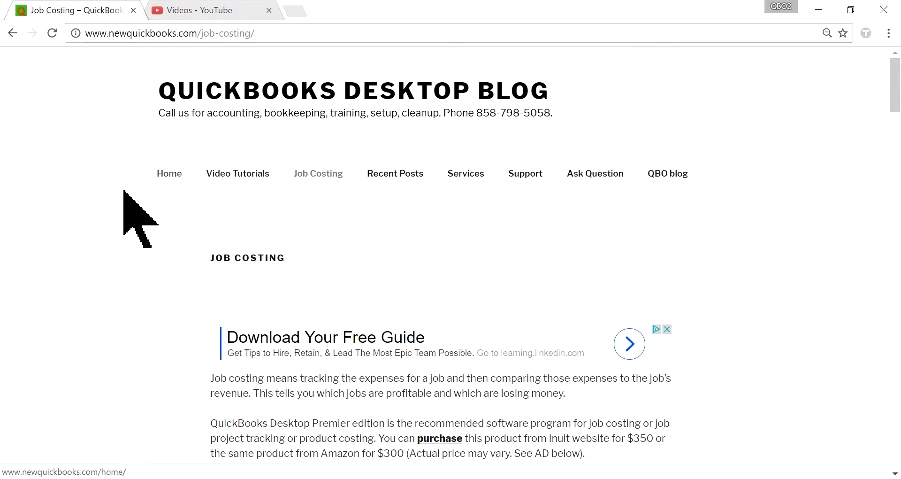
# - Scroll down the Job Costing page and highlight item 11's credit card transaction heading
pyautogui.scroll(-2, 123, 196)
pyautogui.scroll(-6, 127, 199)
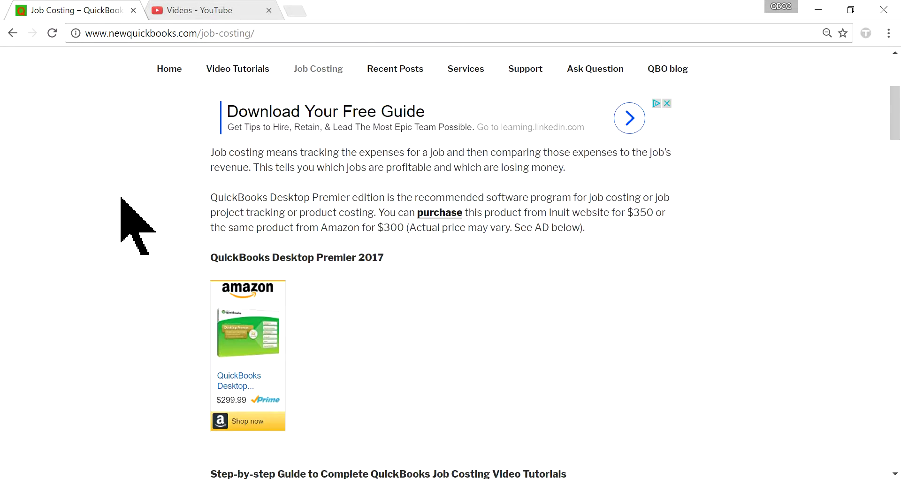
pyautogui.scroll(6, 142, 204)
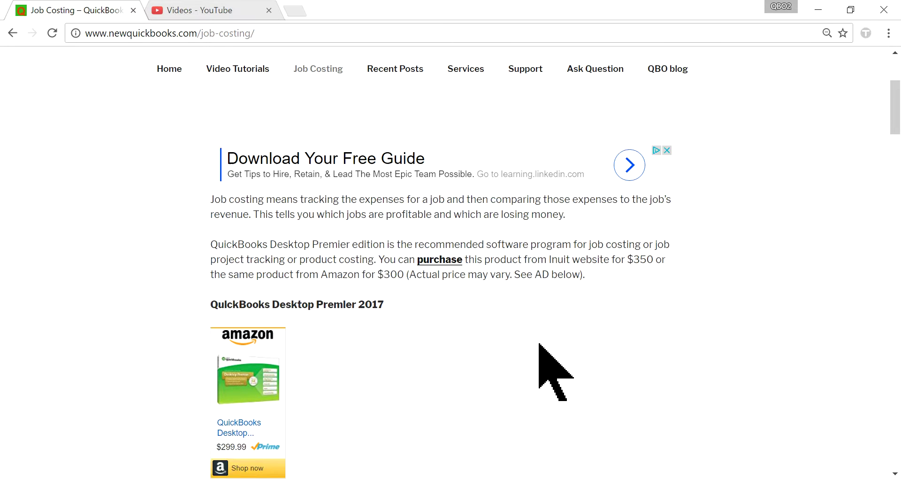
pyautogui.scroll(-2, 483, 356)
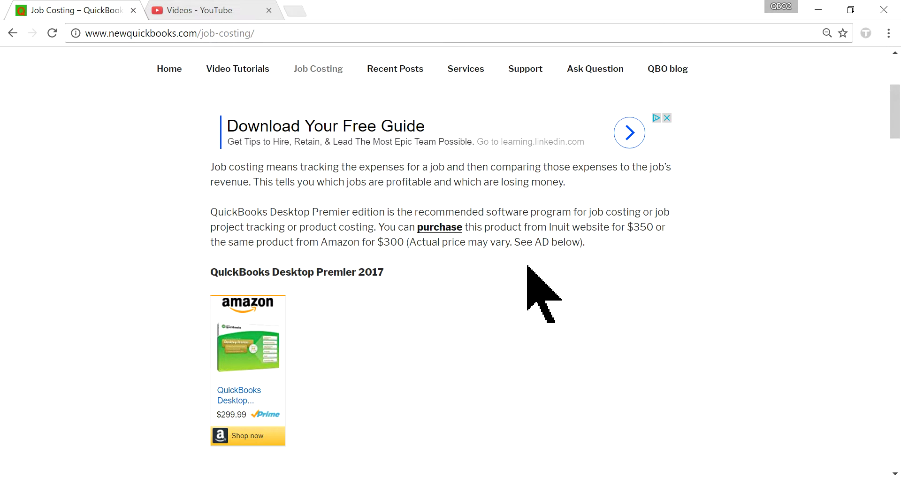
pyautogui.scroll(-1, 516, 266)
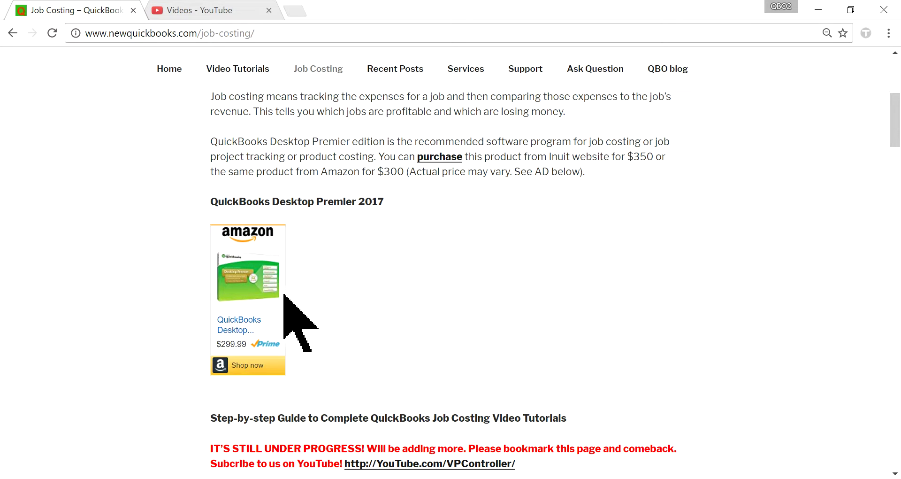
pyautogui.scroll(-3, 469, 293)
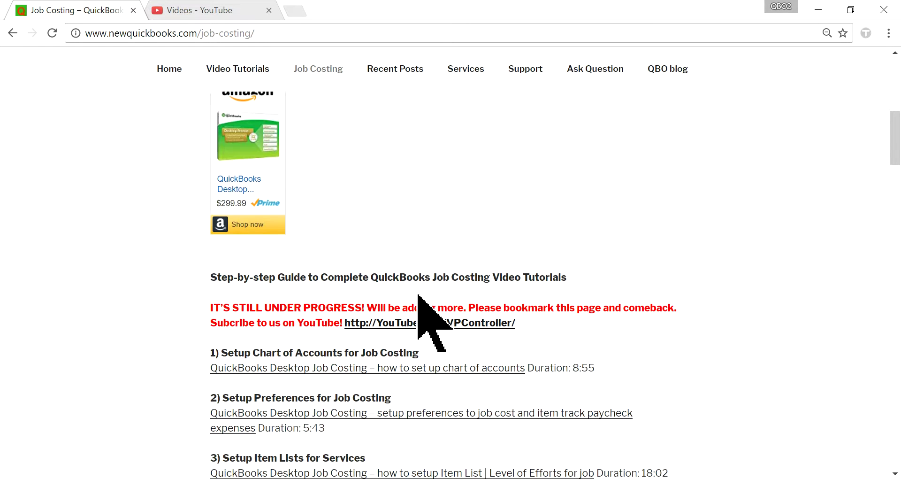
pyautogui.scroll(-3, 197, 290)
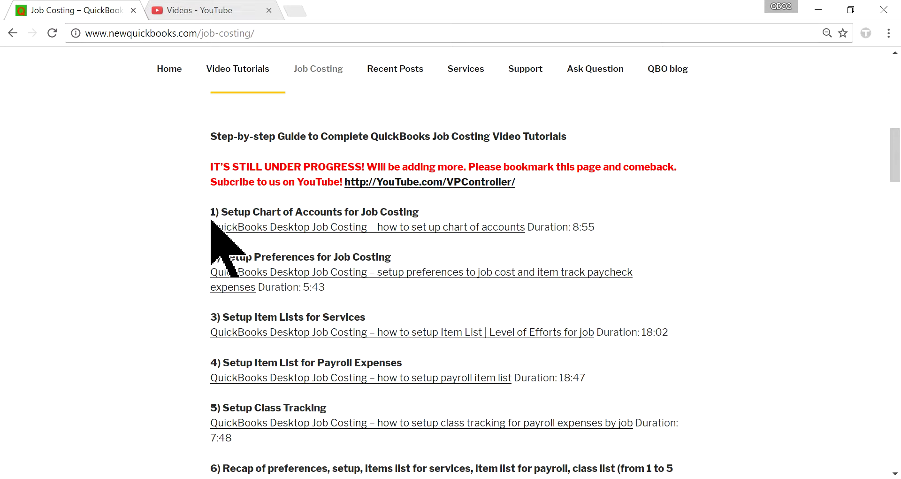
pyautogui.scroll(-10, 206, 249)
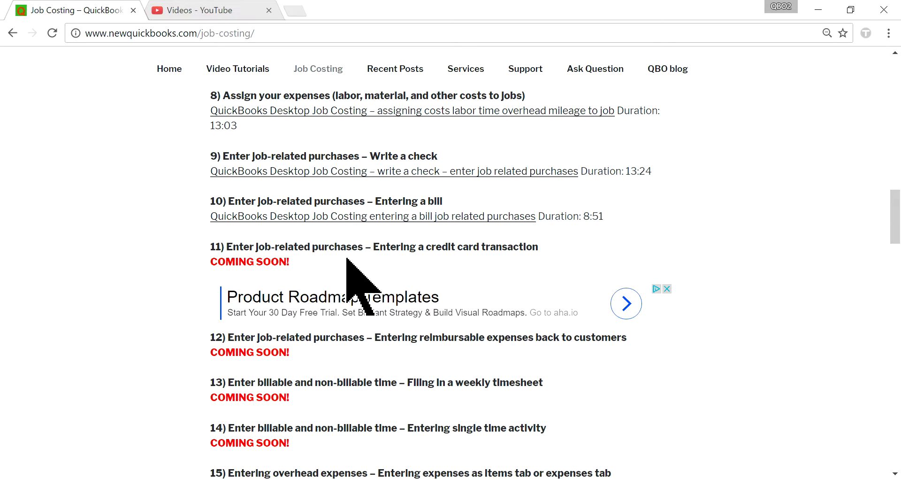
pyautogui.moveTo(229, 246); pyautogui.dragTo(531, 249)
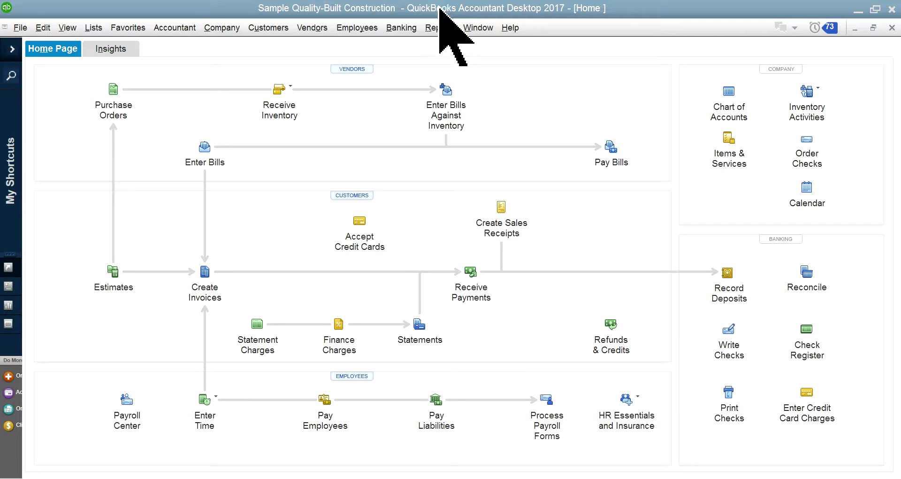
# - Browse the Industry Specific report submenus under Reports
pyautogui.click(440, 27)
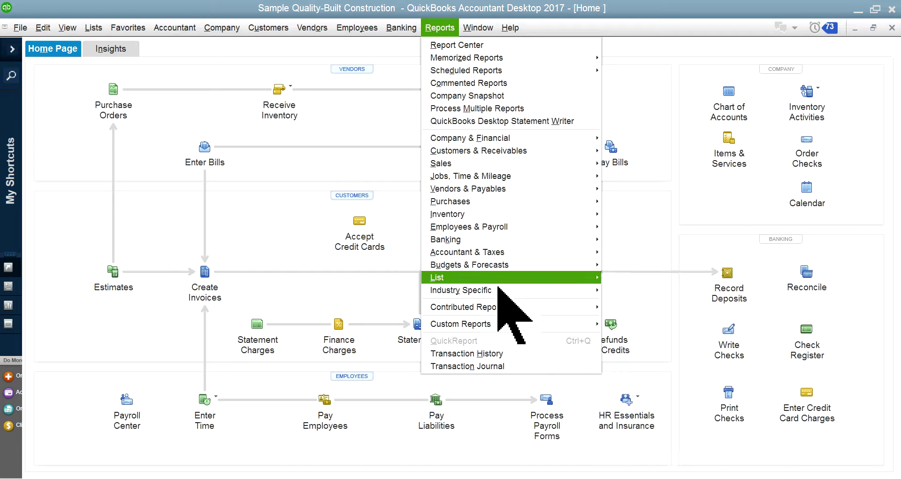
pyautogui.moveTo(503, 290)
pyautogui.moveTo(611, 291)
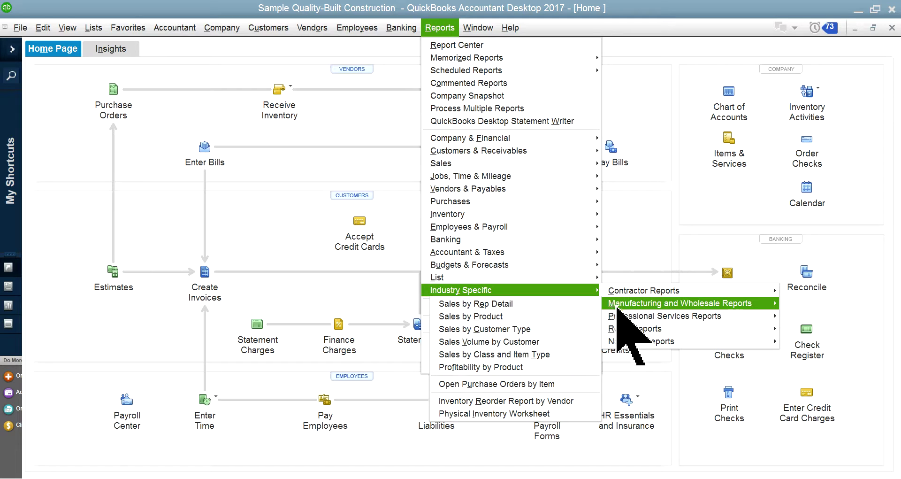
pyautogui.moveTo(641, 329)
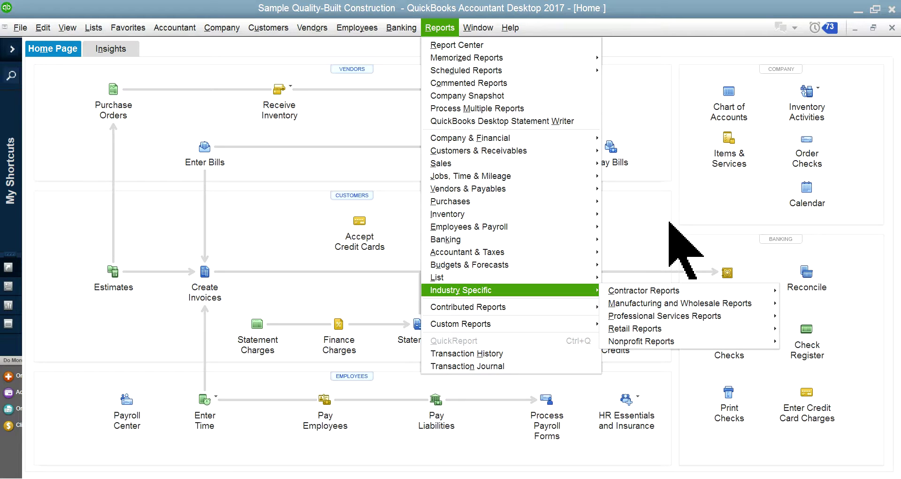
# - Dismiss the report menu and open Banking > Enter Credit Card Charges
pyautogui.click(670, 222)
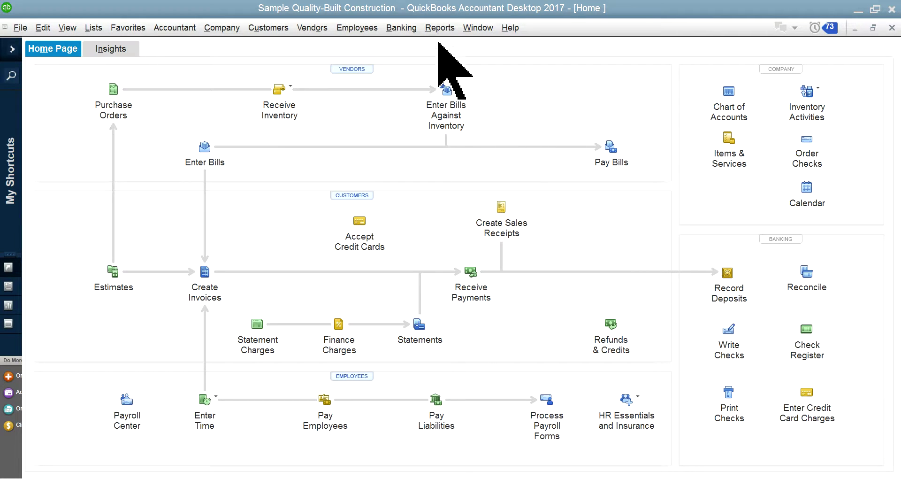
pyautogui.click(409, 30)
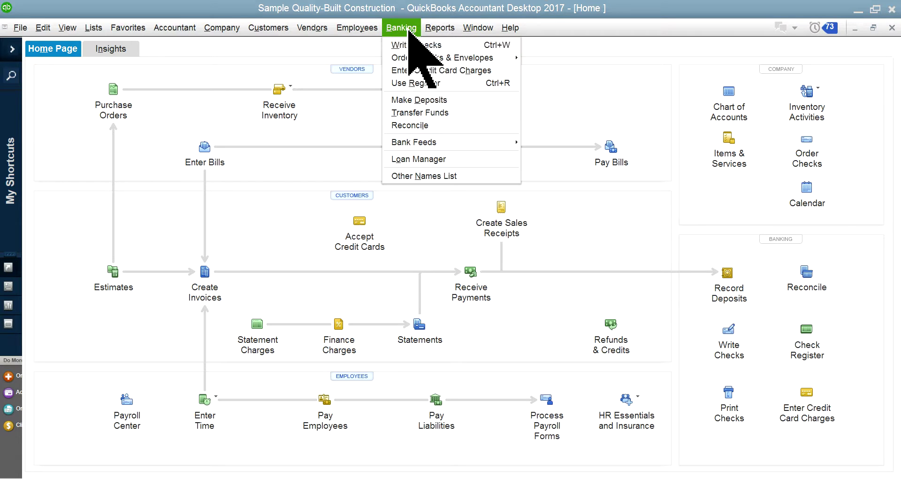
pyautogui.click(426, 70)
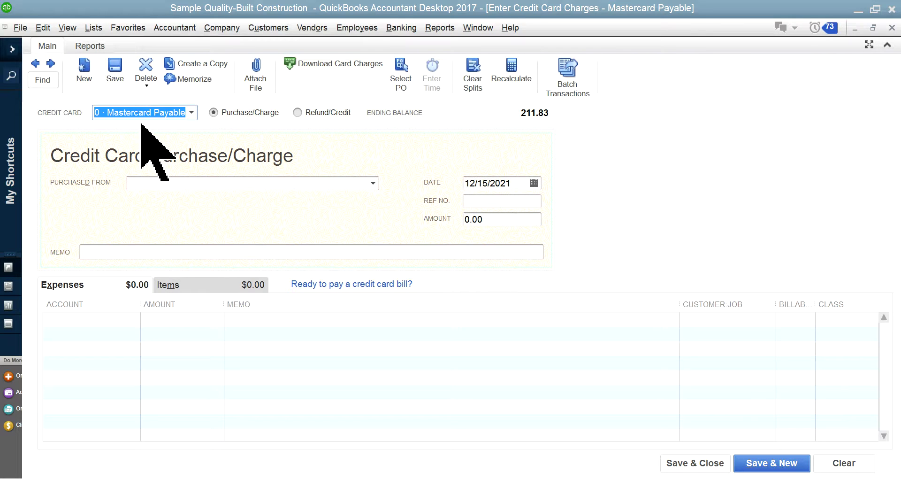
# - Keep 2050 · Mastercard Payable as the card and compare the Items and Expenses tabs
pyautogui.click(192, 113)
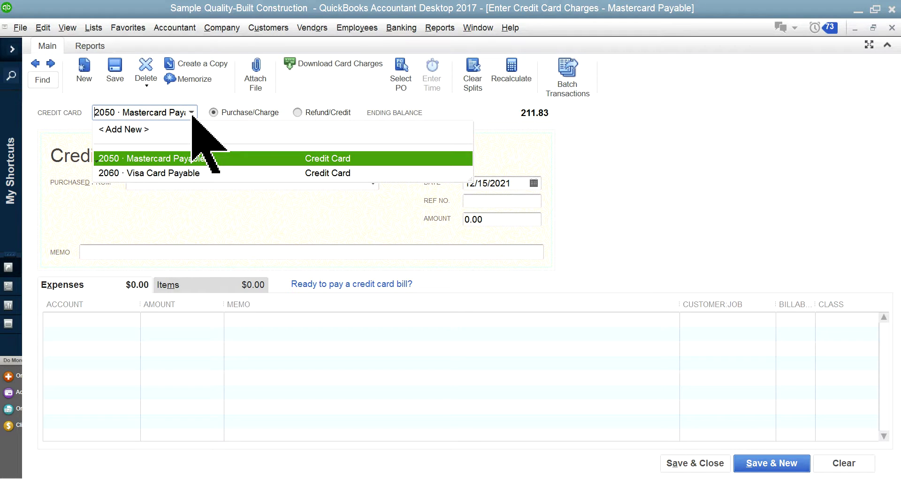
pyautogui.click(192, 115)
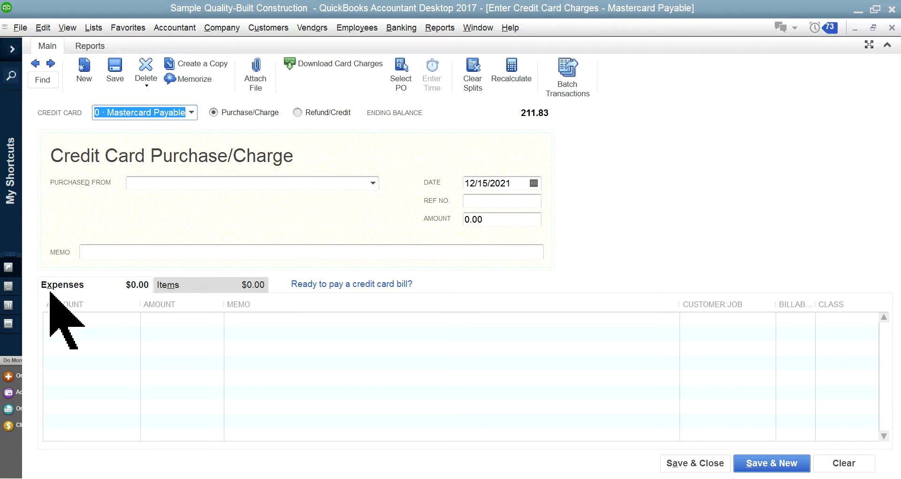
pyautogui.click(214, 287)
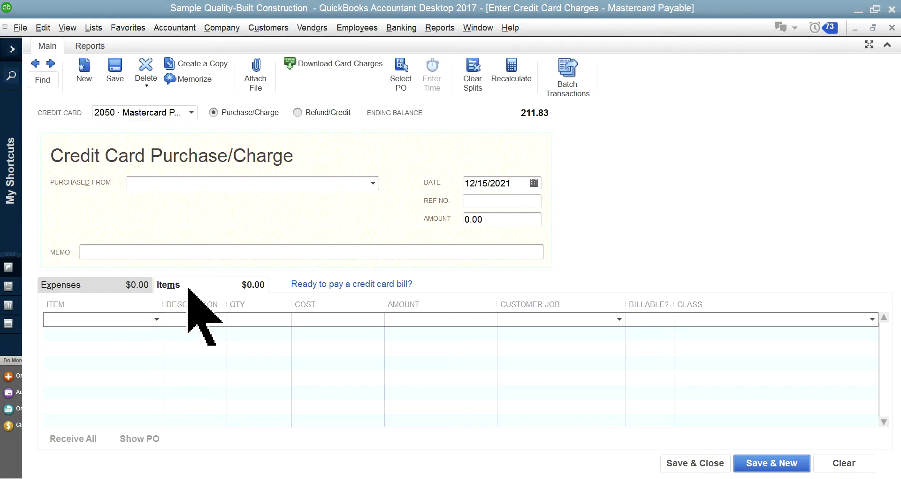
pyautogui.click(74, 285)
pyautogui.click(133, 319)
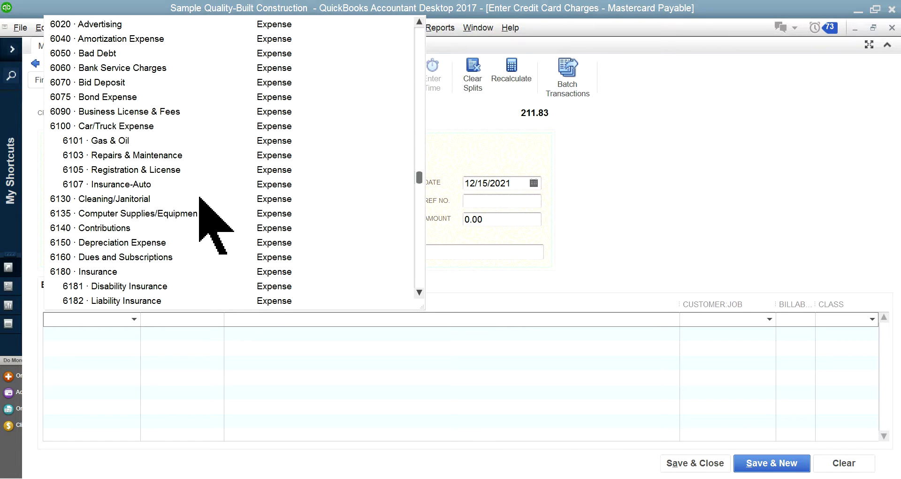
pyautogui.click(475, 280)
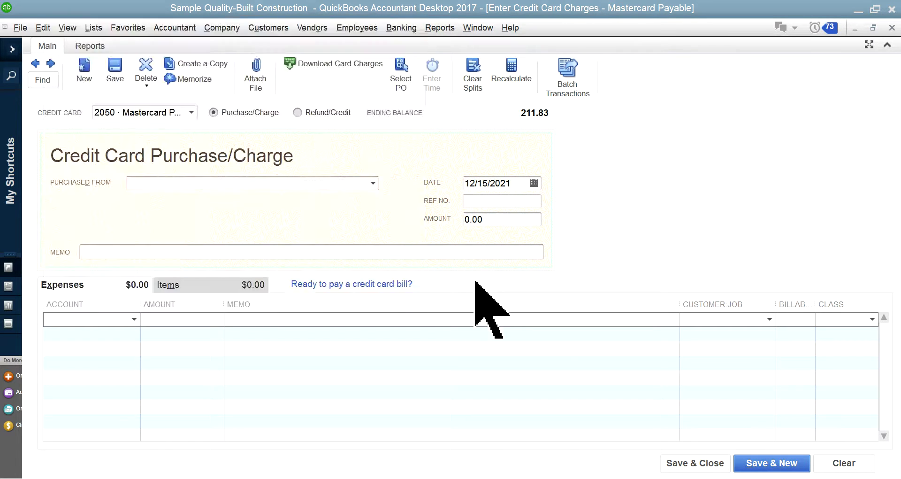
# - Return to item entry, review the company Item List, and open the vendor list
pyautogui.click(195, 285)
pyautogui.click(157, 319)
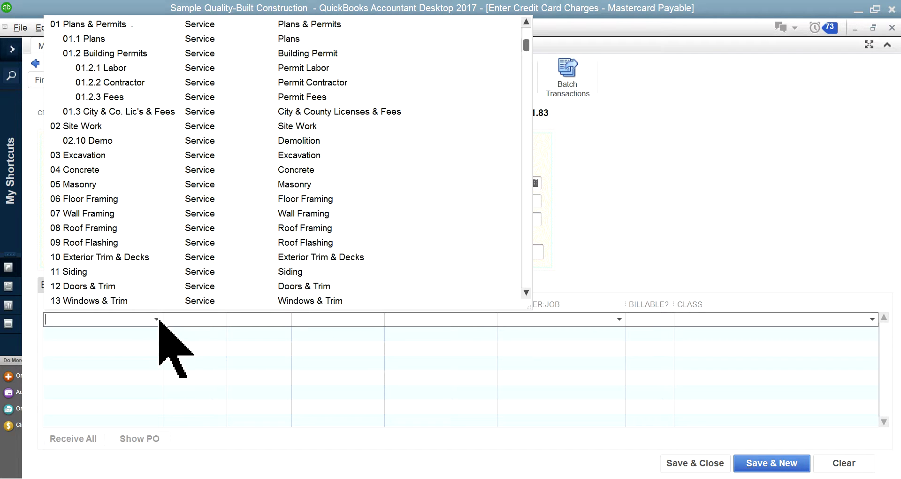
pyautogui.click(612, 230)
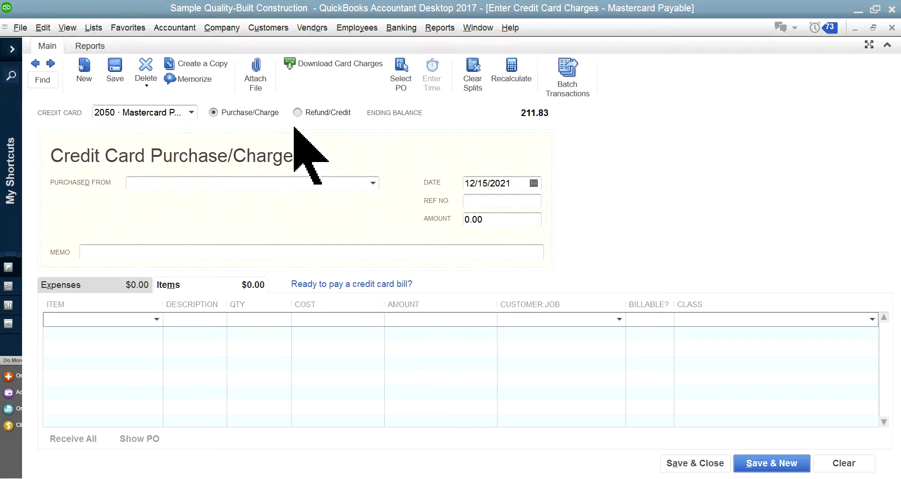
pyautogui.click(93, 27)
pyautogui.click(101, 58)
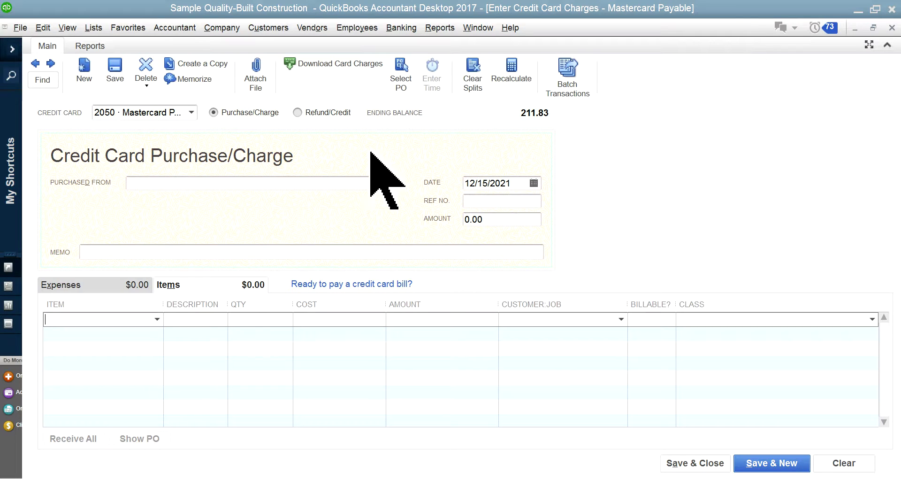
pyautogui.click(372, 184)
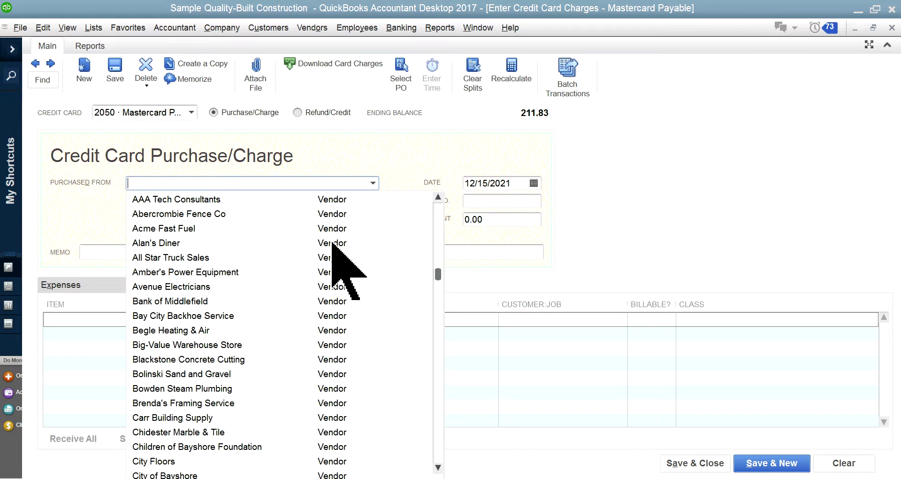
# - Choose vendor Blackstone Concrete Cutting and add an 04 Concrete line with quantity 200
pyautogui.click(239, 359)
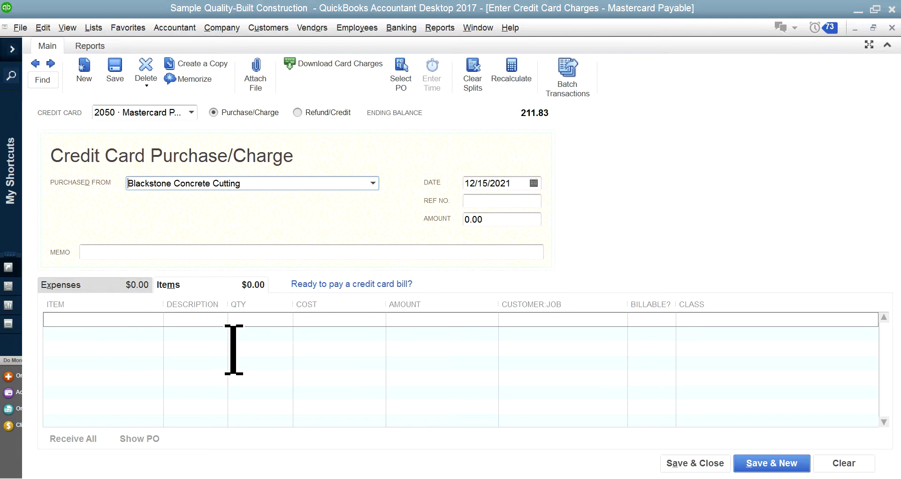
pyautogui.click(102, 321)
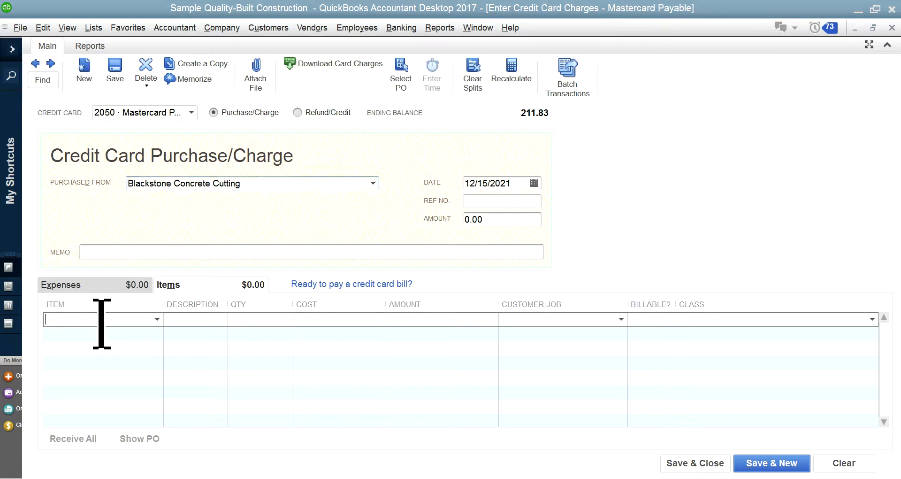
pyautogui.click(157, 320)
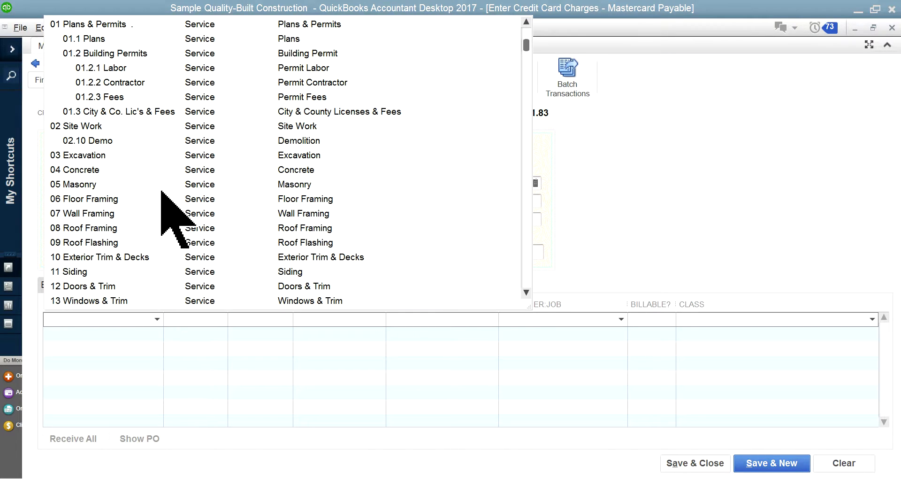
pyautogui.click(128, 171)
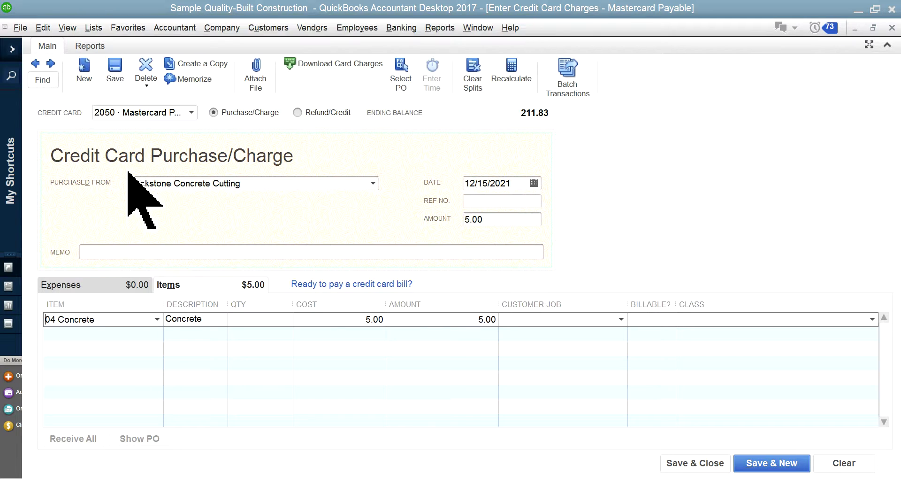
pyautogui.click(275, 321)
pyautogui.write('200')
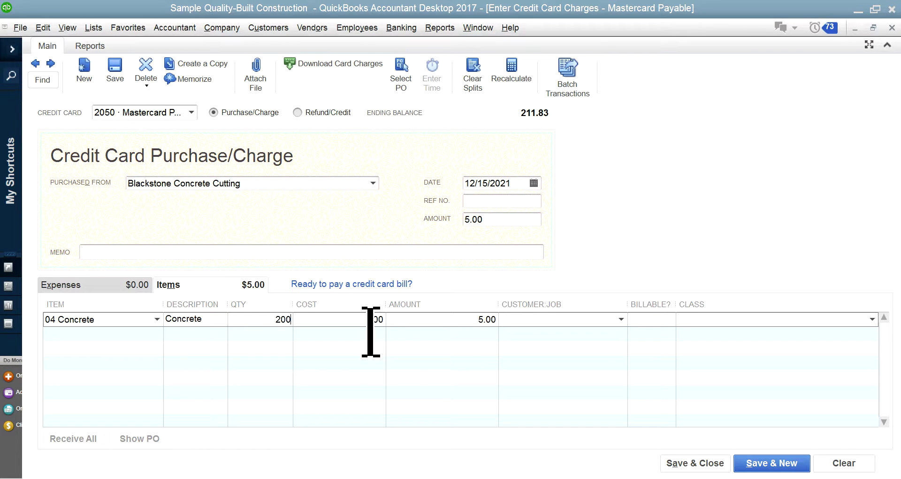
pyautogui.press('Down')
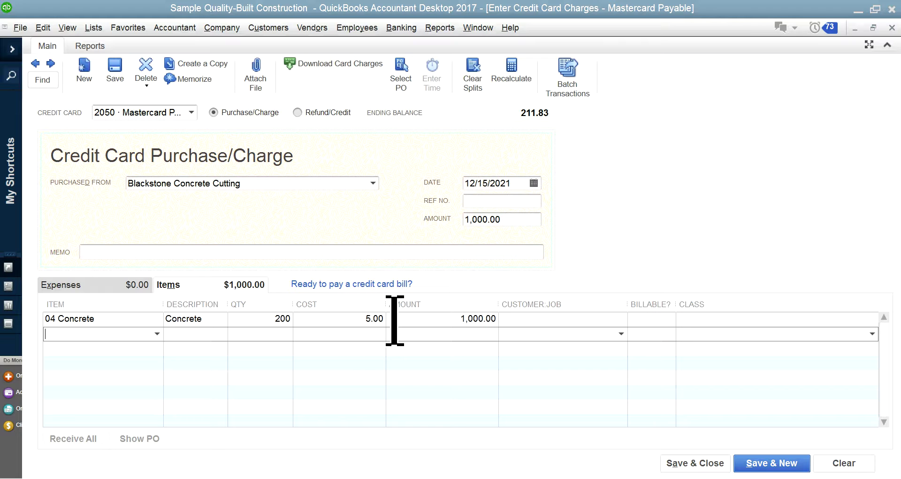
# - Change the concrete line's cost to 6.00 and answer the Item's Cost Changed prompt
pyautogui.click(356, 321)
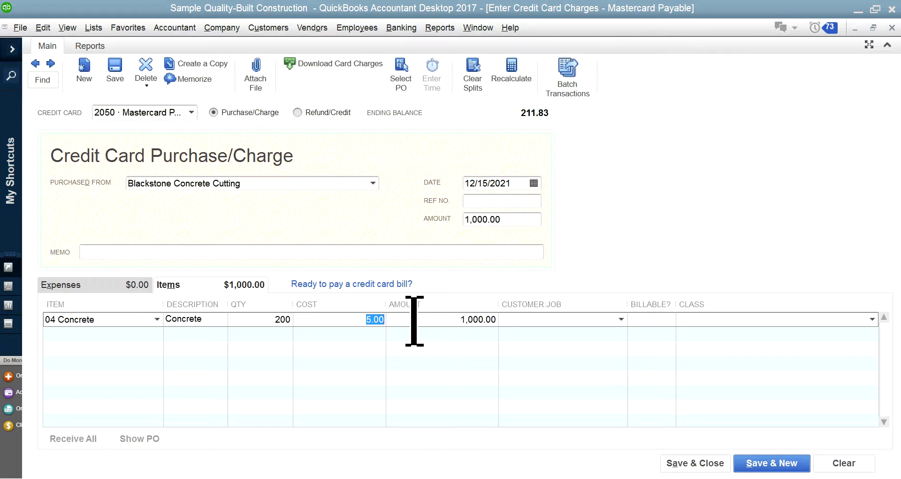
pyautogui.write('6.')
pyautogui.click(371, 332)
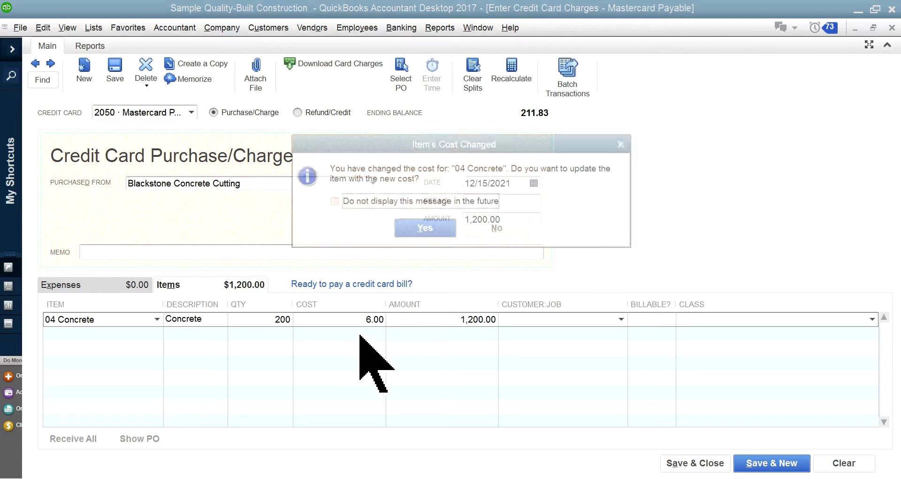
pyautogui.click(421, 238)
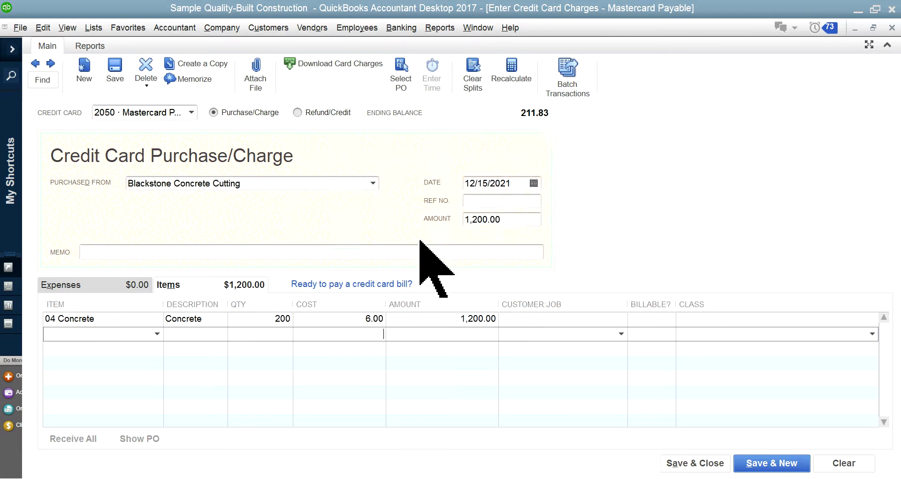
# - Give the charge reference number 1234
pyautogui.click(367, 319)
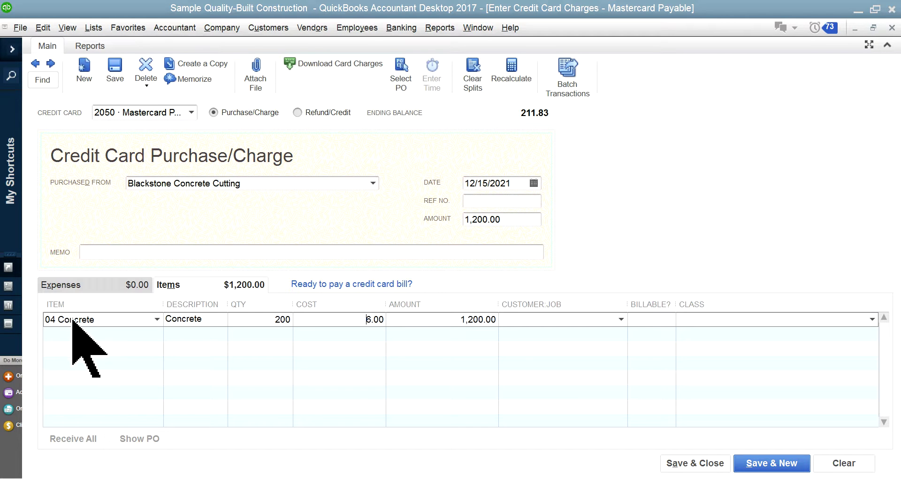
pyautogui.click(493, 200)
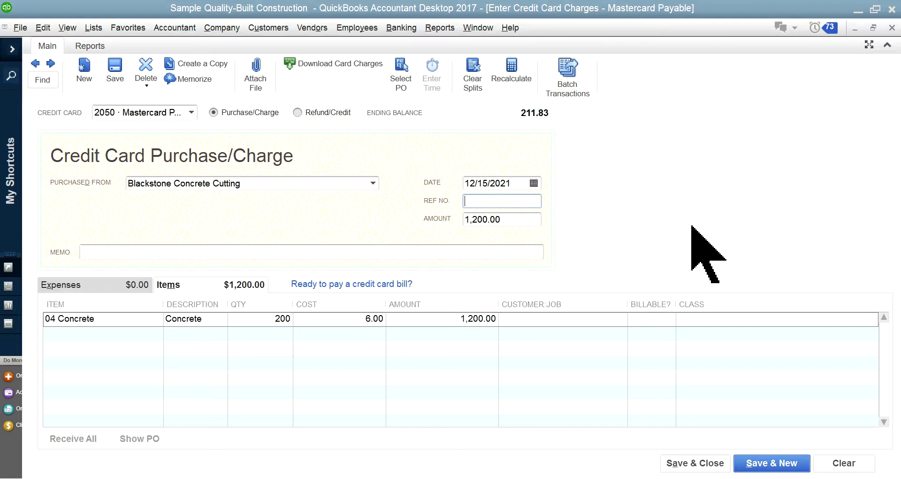
pyautogui.write('1234')
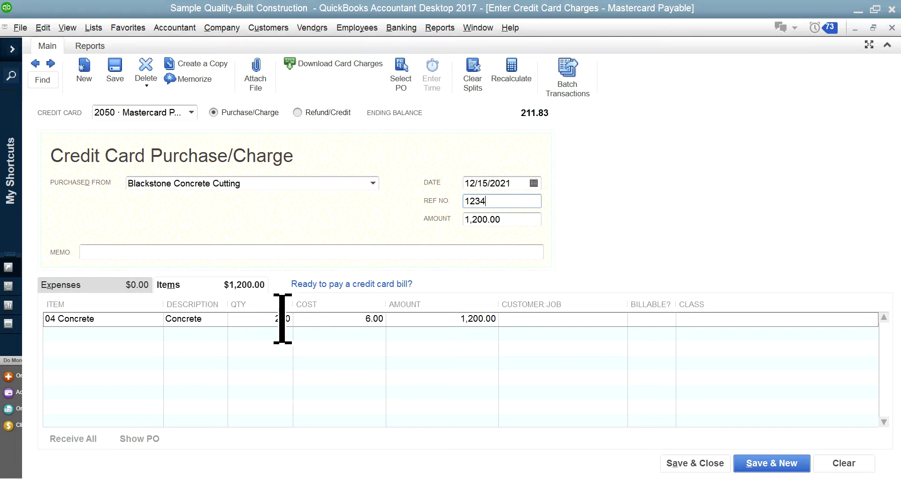
# - Assign the concrete line to Campbell, Heather:House-New Construction
pyautogui.click(544, 320)
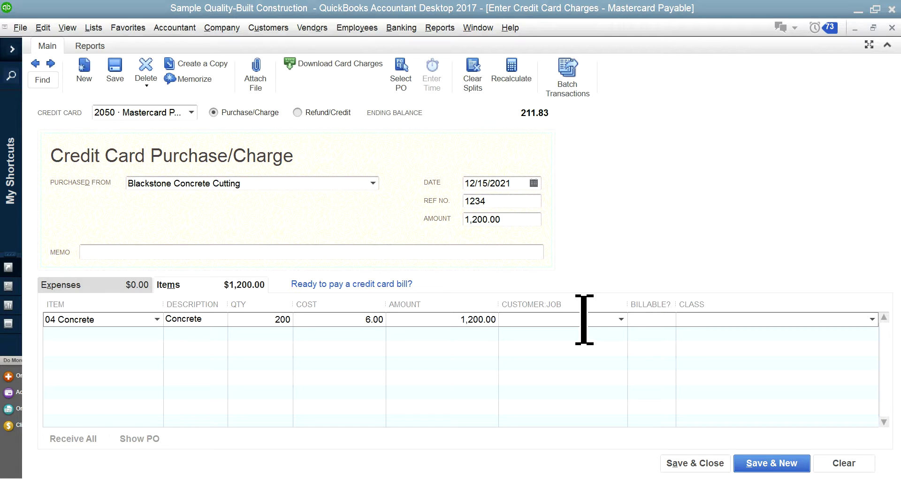
pyautogui.click(621, 319)
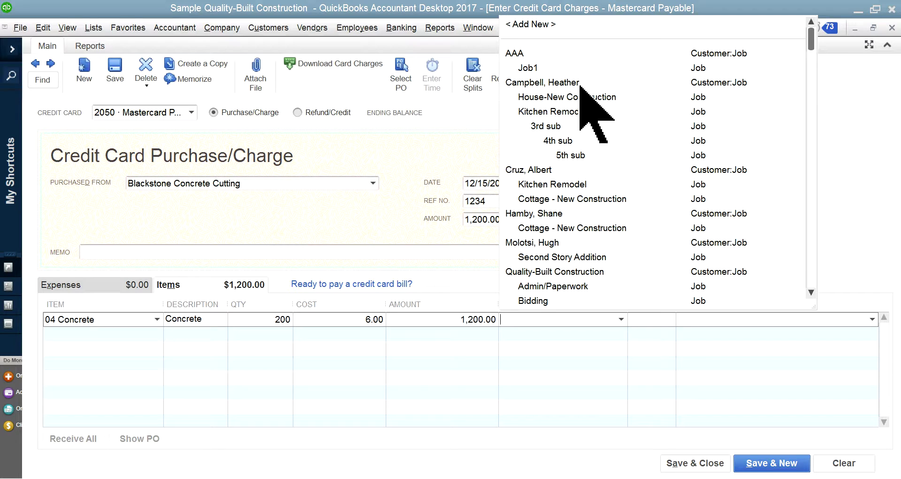
pyautogui.click(548, 98)
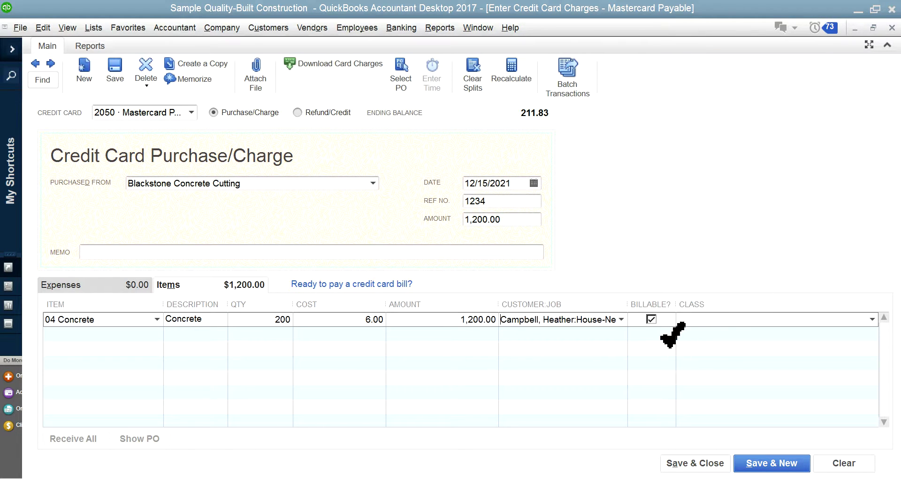
# - Uncheck Billable on the concrete line and set its class to Material Costs - Job Related
pyautogui.click(652, 319)
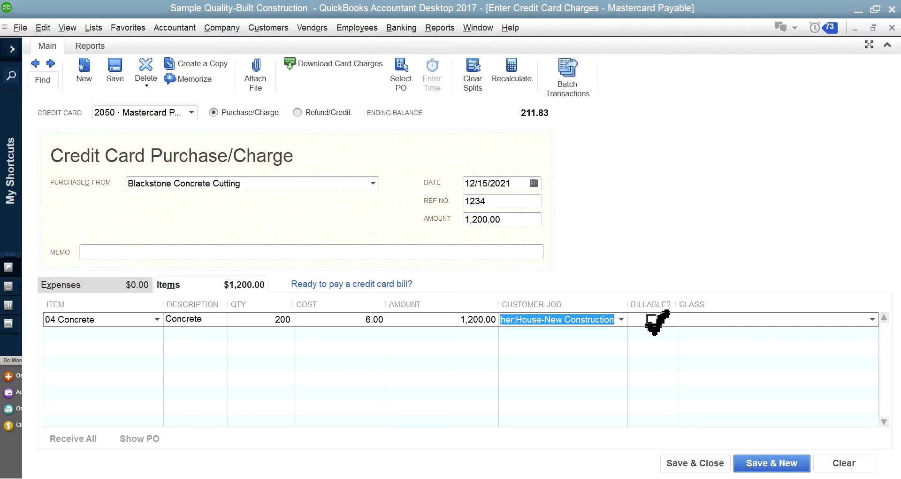
pyautogui.click(652, 319)
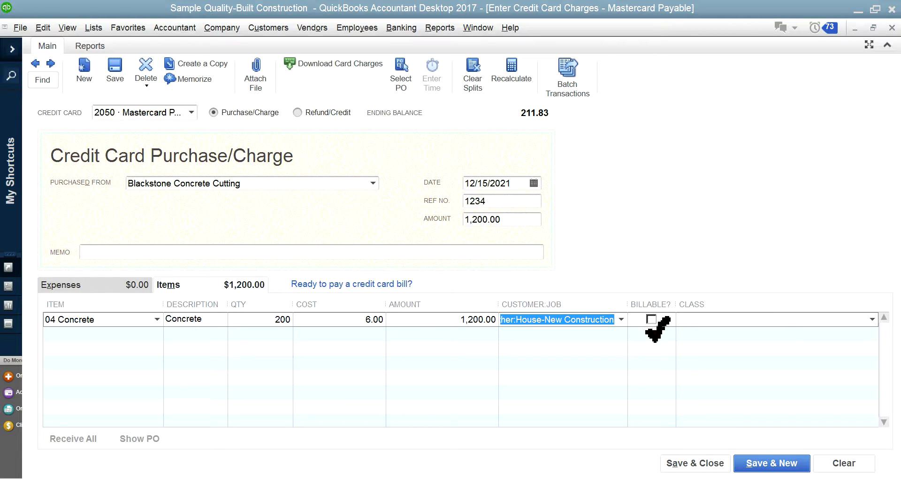
pyautogui.click(873, 319)
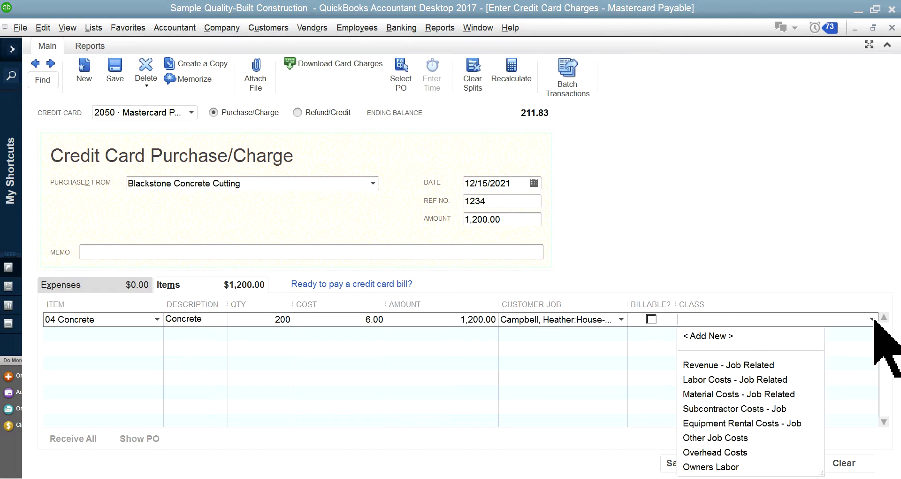
pyautogui.click(702, 394)
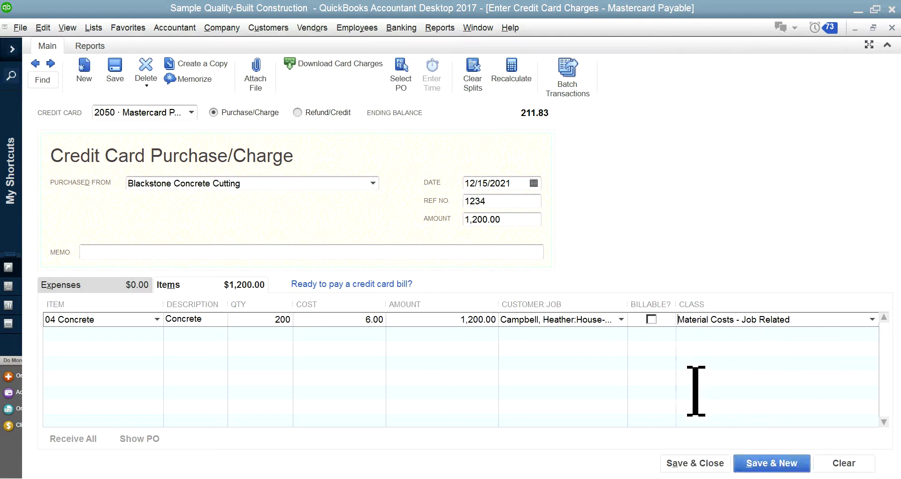
# - Add a second line for item 05 Masonry with quantity 100
pyautogui.click(121, 334)
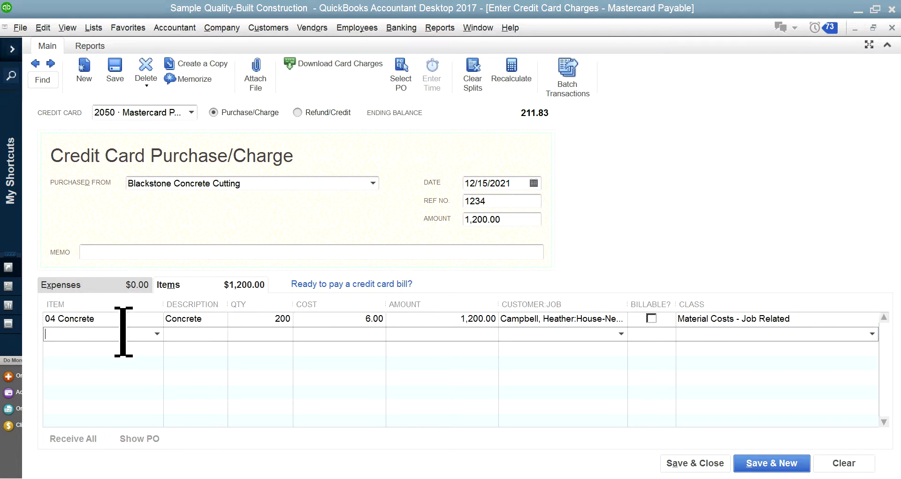
pyautogui.click(157, 334)
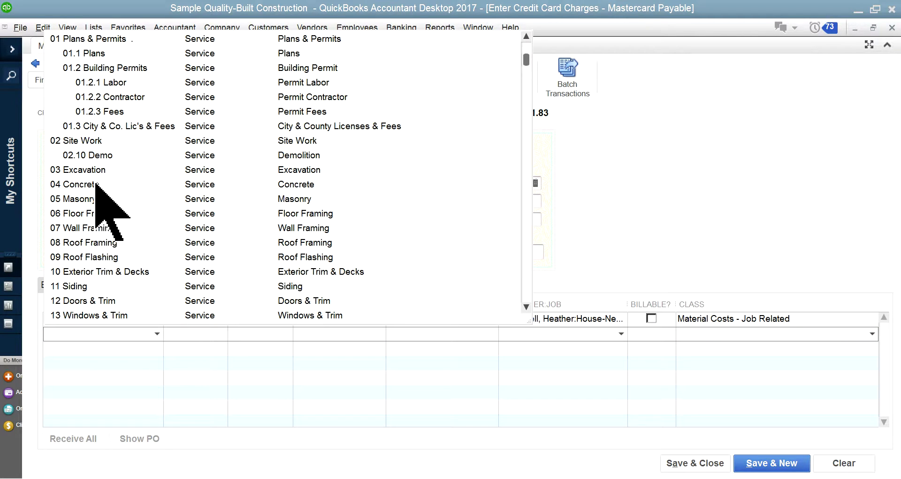
pyautogui.click(84, 199)
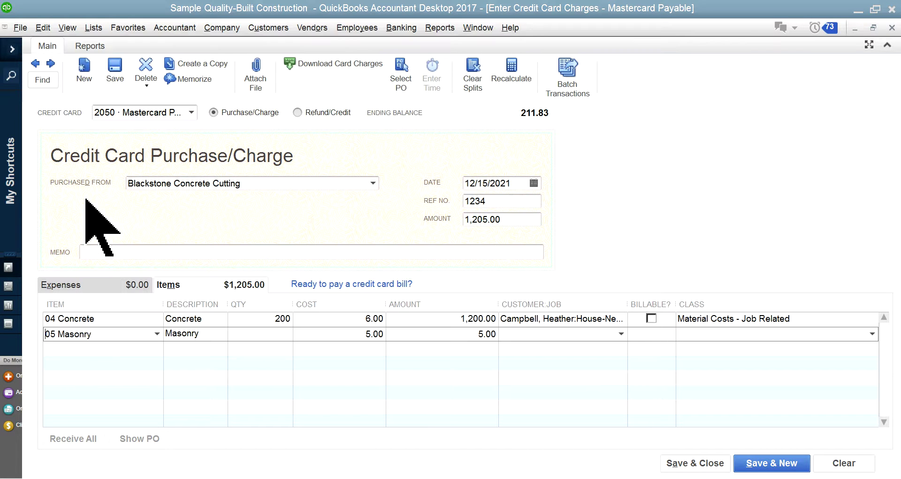
pyautogui.click(266, 332)
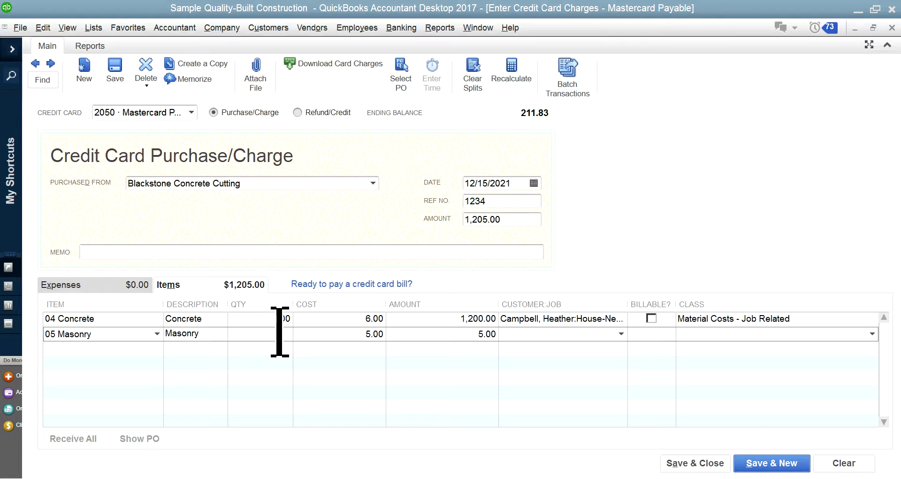
pyautogui.write('100')
pyautogui.click(433, 347)
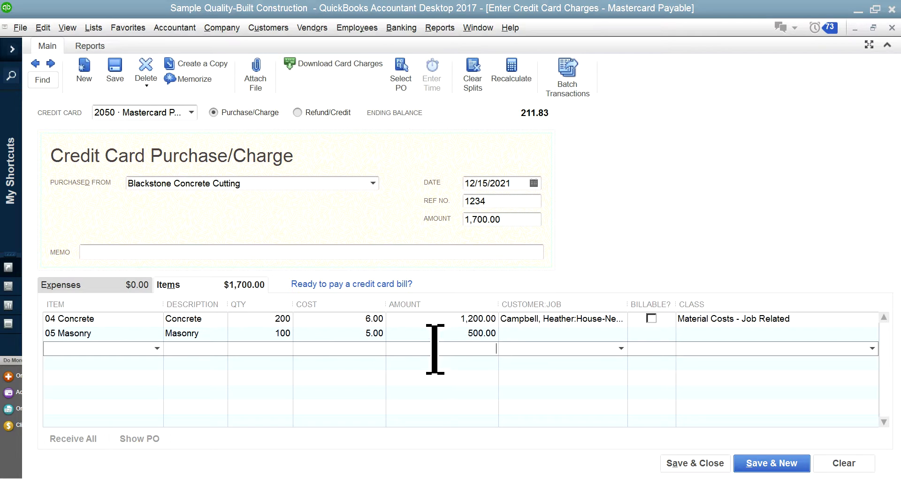
# - Assign the masonry line to House-New Construction, non-billable, class Material Costs - Job Related
pyautogui.click(519, 339)
pyautogui.click(621, 334)
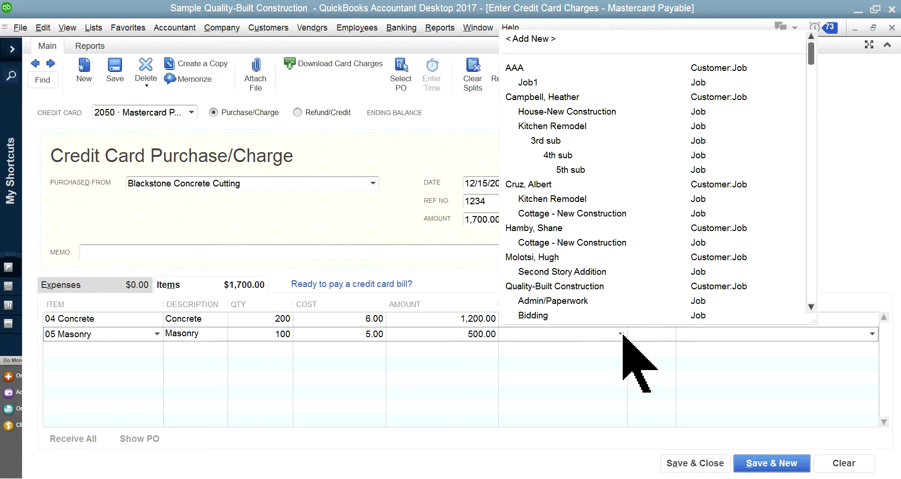
pyautogui.click(604, 112)
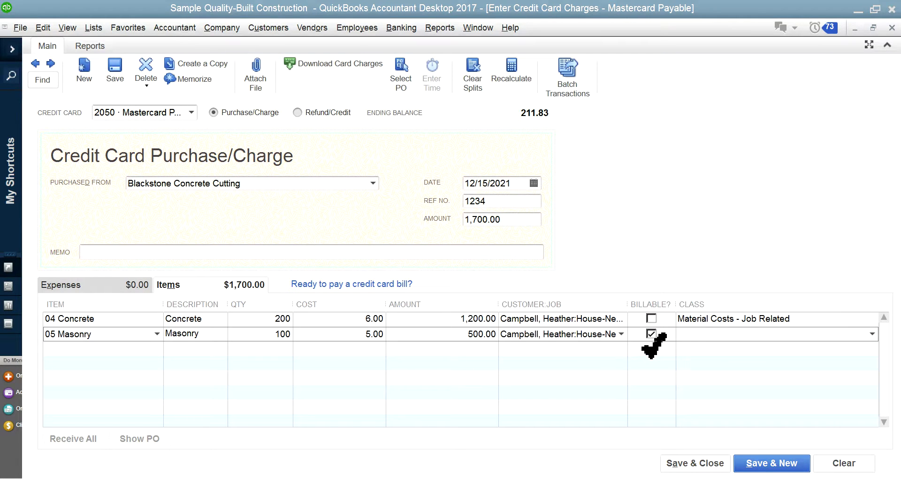
pyautogui.click(652, 334)
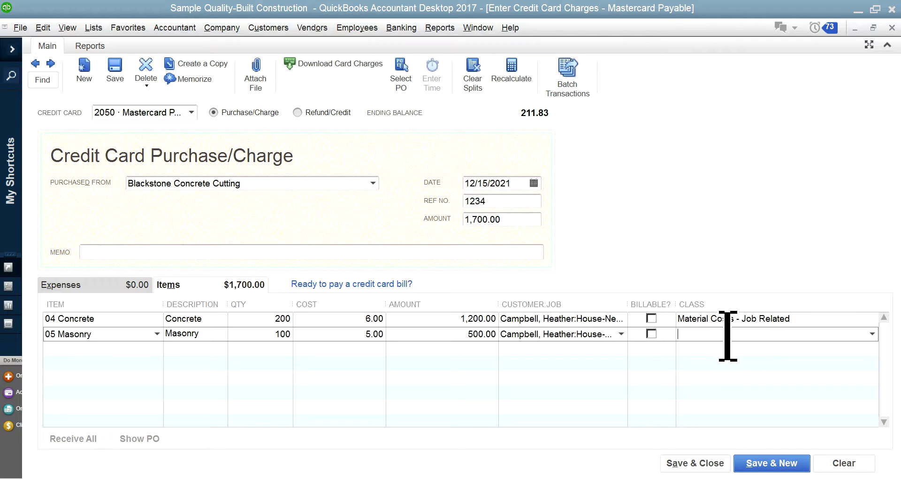
pyautogui.click(872, 333)
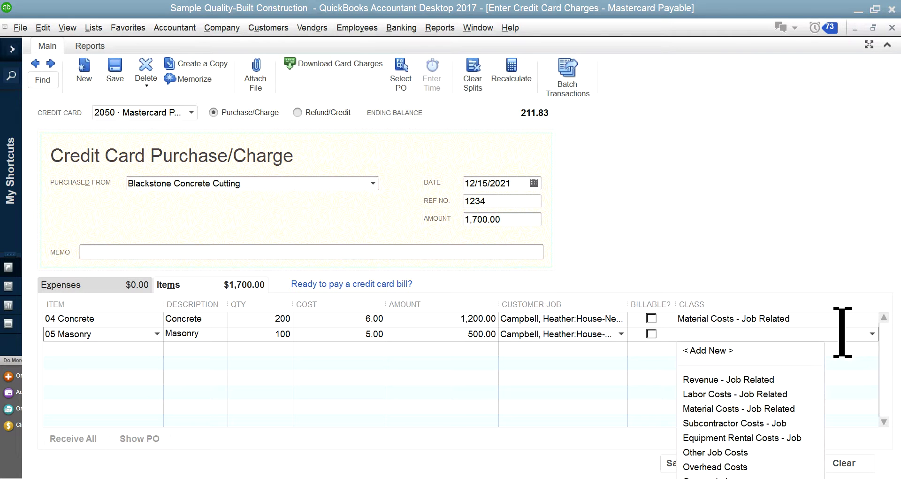
pyautogui.click(699, 408)
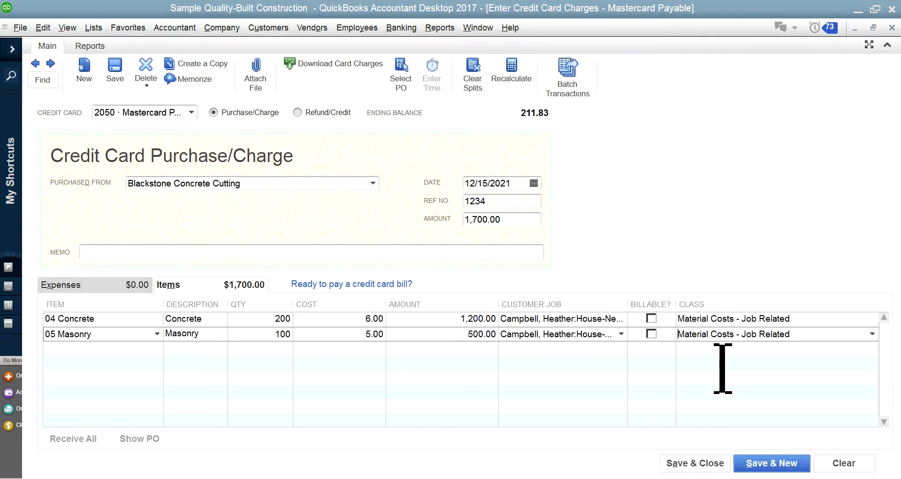
# - Save & Close the 1,700.00 Mastercard Payable charge for Blackstone Concrete Cutting
pyautogui.click(707, 467)
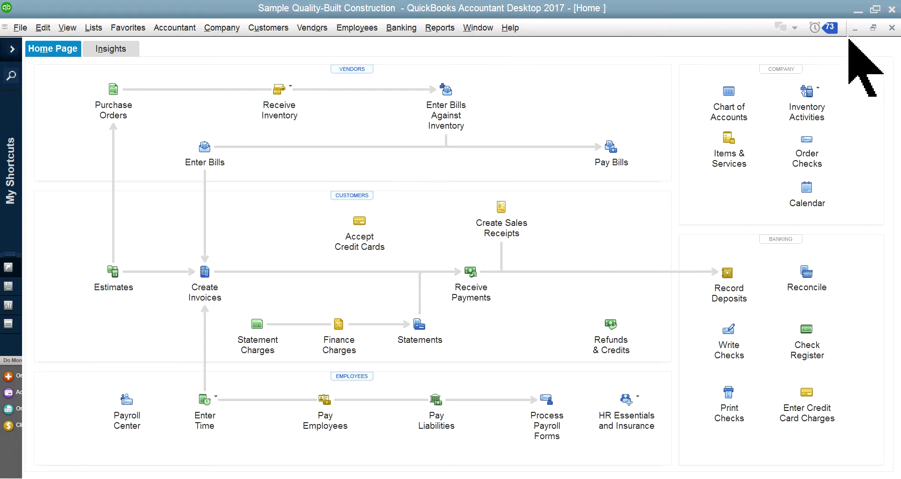
# - Close the Home page and switch to the Purchases by Vendor Summary report
pyautogui.click(892, 28)
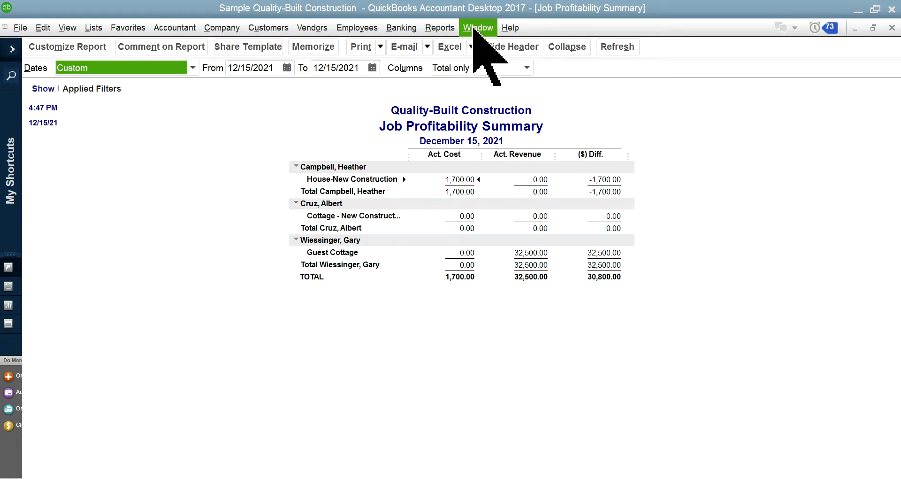
pyautogui.click(476, 28)
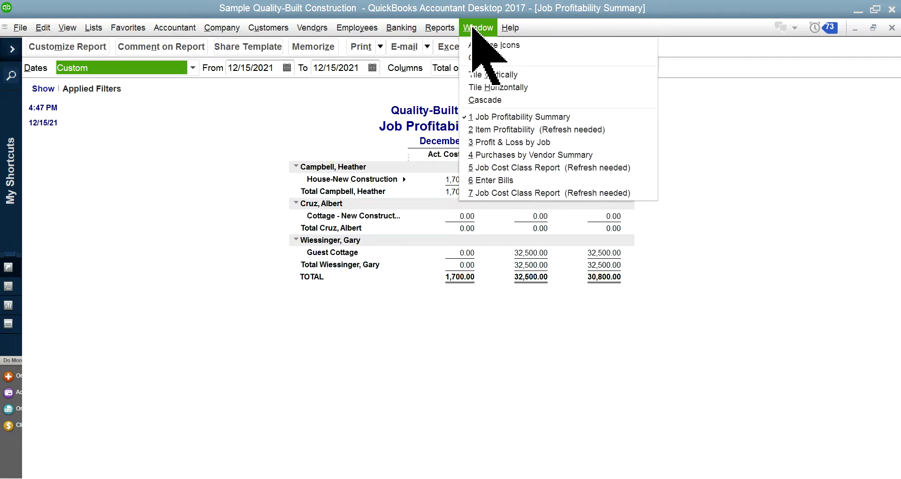
pyautogui.click(507, 156)
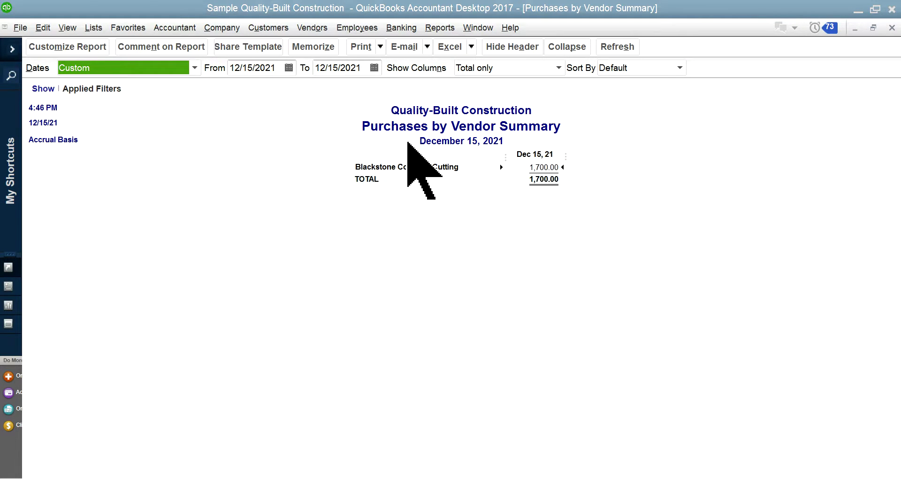
# - Drill into Blackstone Concrete Cutting's purchases, then close the detail and summary reports
pyautogui.doubleClick(540, 168)
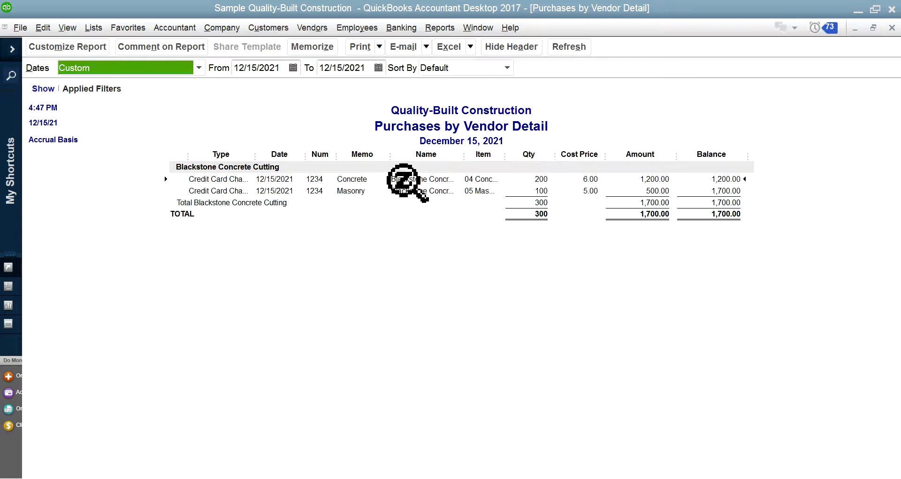
pyautogui.click(891, 28)
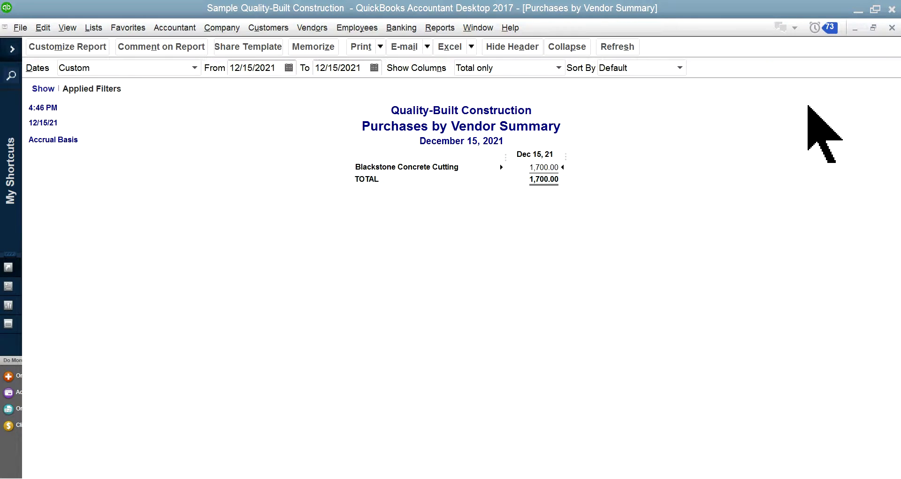
pyautogui.click(891, 28)
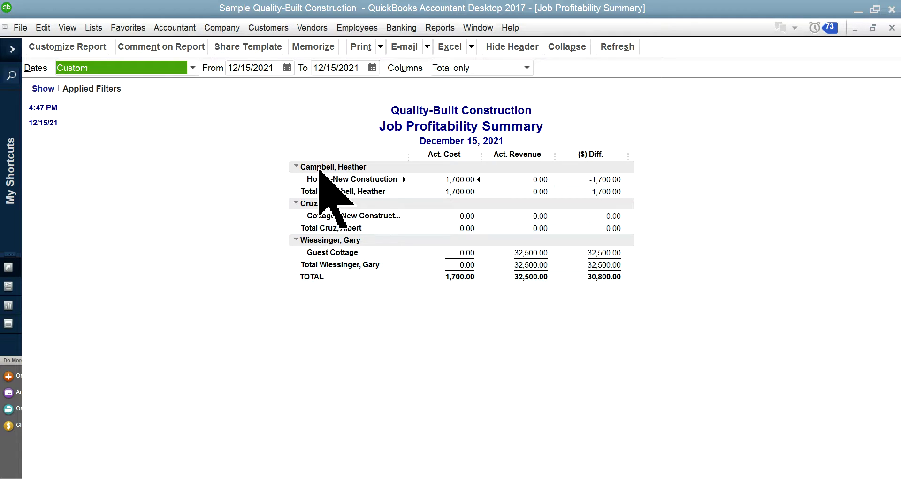
# - Review Campbell, Heather's House-New Construction job in the Customer Center, then close it
pyautogui.click(249, 28)
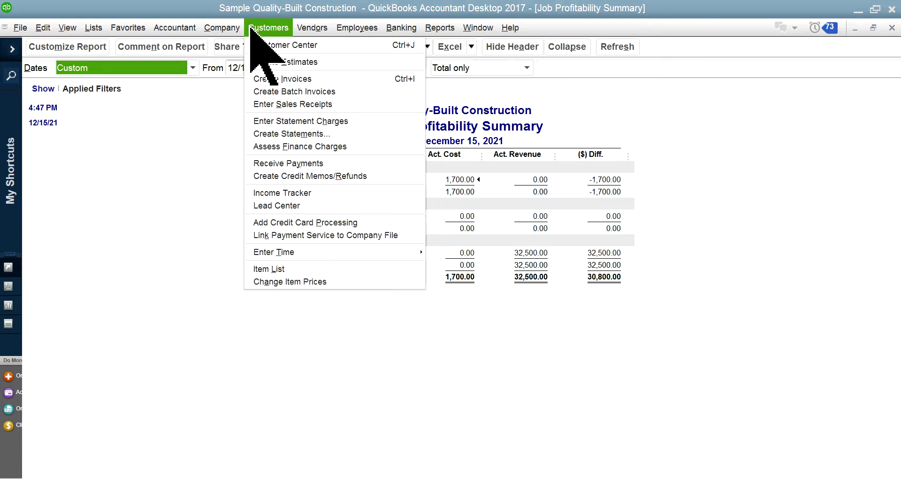
pyautogui.click(265, 46)
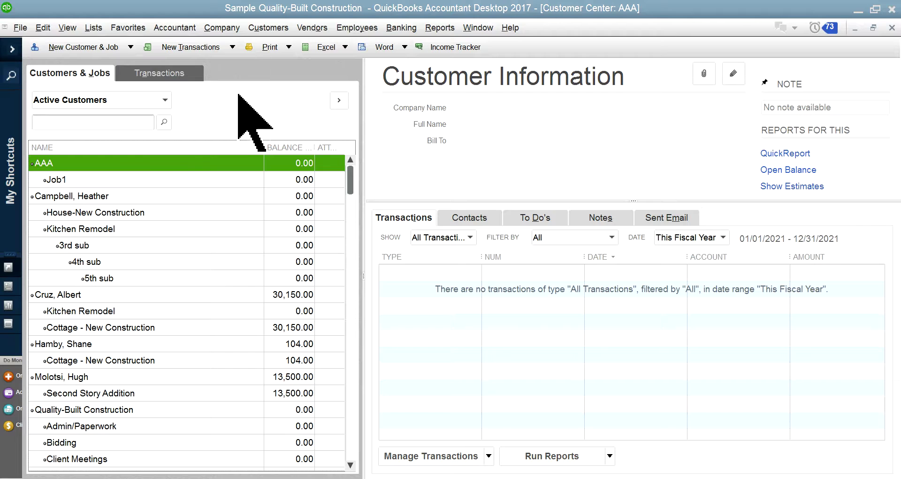
pyautogui.click(66, 197)
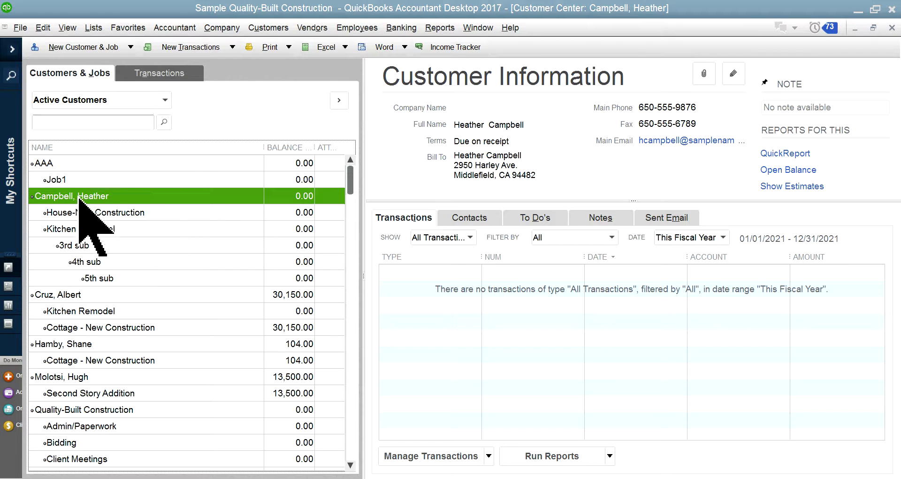
pyautogui.click(77, 214)
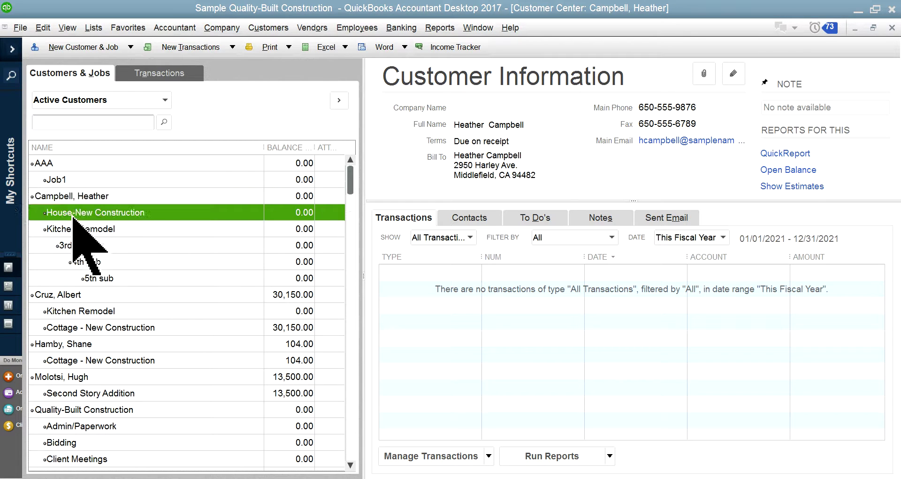
pyautogui.click(890, 28)
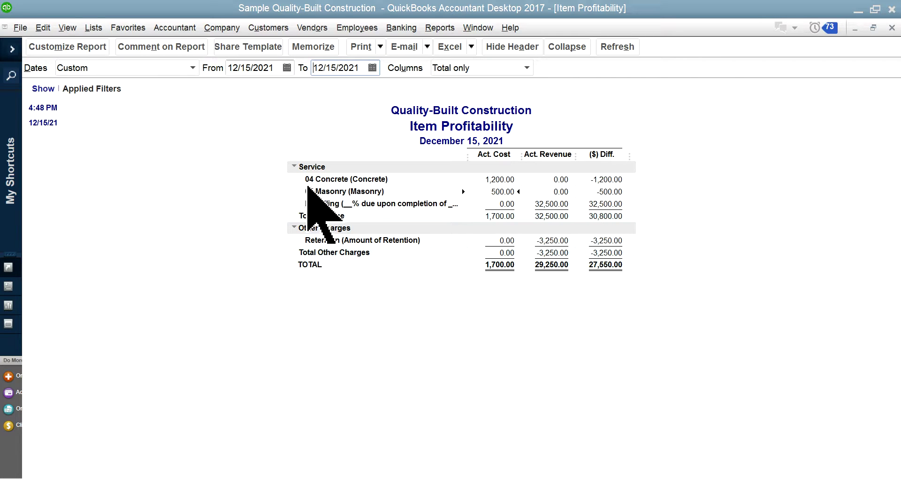
# - Check the Item List for Concrete and Masonry, then close it and the Item Profitability report
pyautogui.click(94, 27)
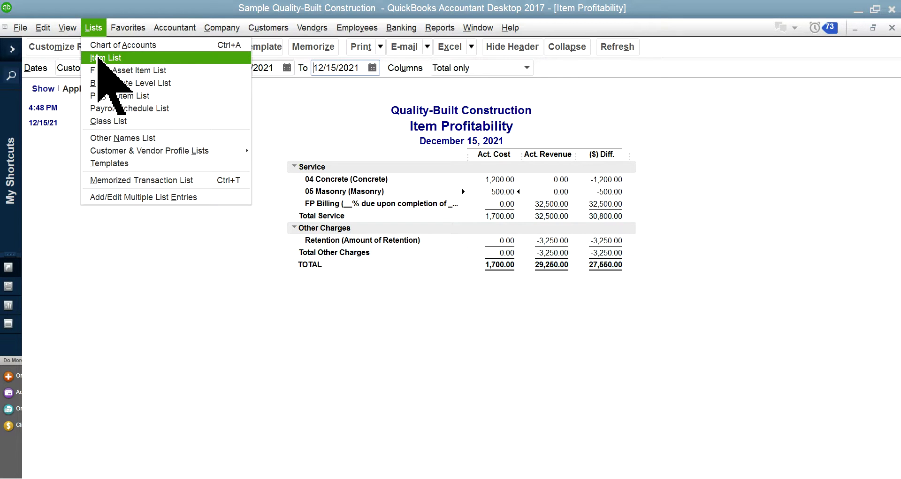
pyautogui.click(99, 57)
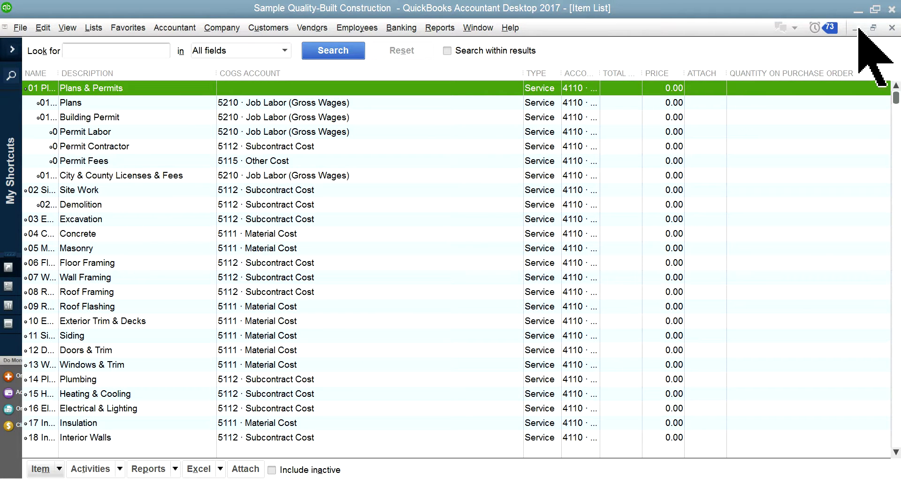
pyautogui.click(891, 27)
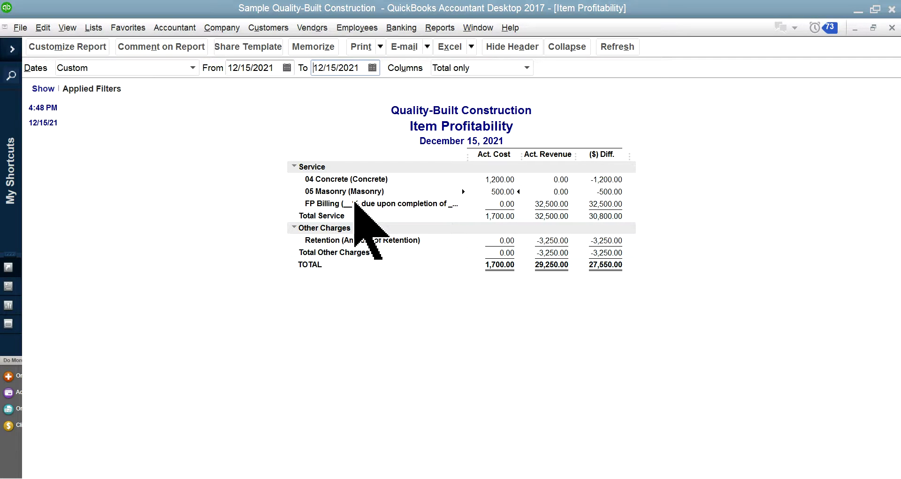
pyautogui.click(892, 28)
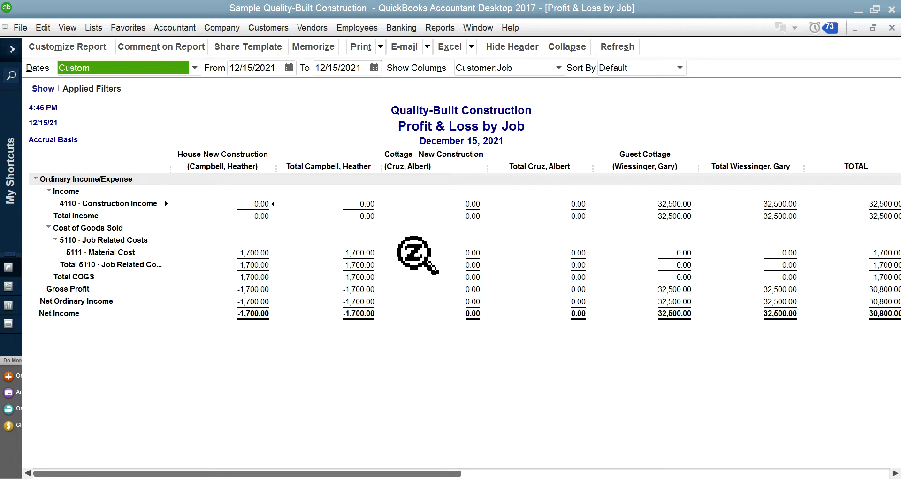
# - Close Profit & Loss by Job and widen Source Name to show Blackstone Concrete Cutting fully
pyautogui.click(892, 29)
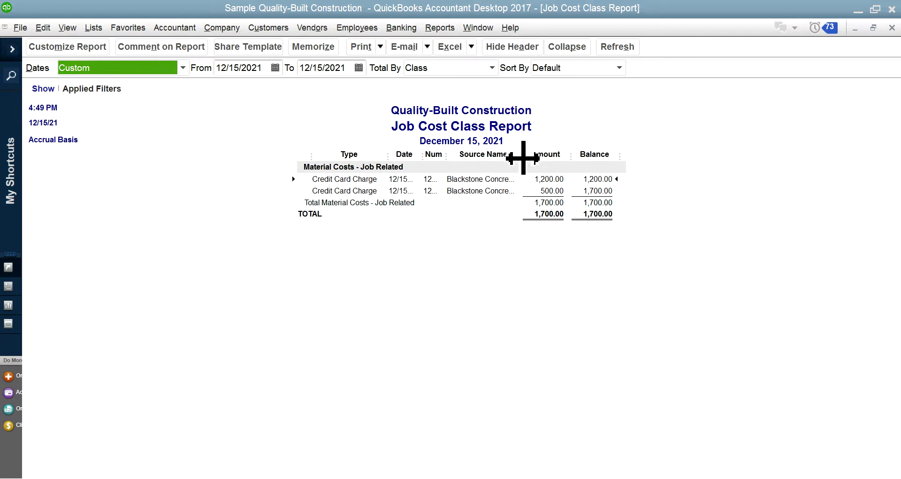
pyautogui.moveTo(523, 158); pyautogui.dragTo(558, 173)
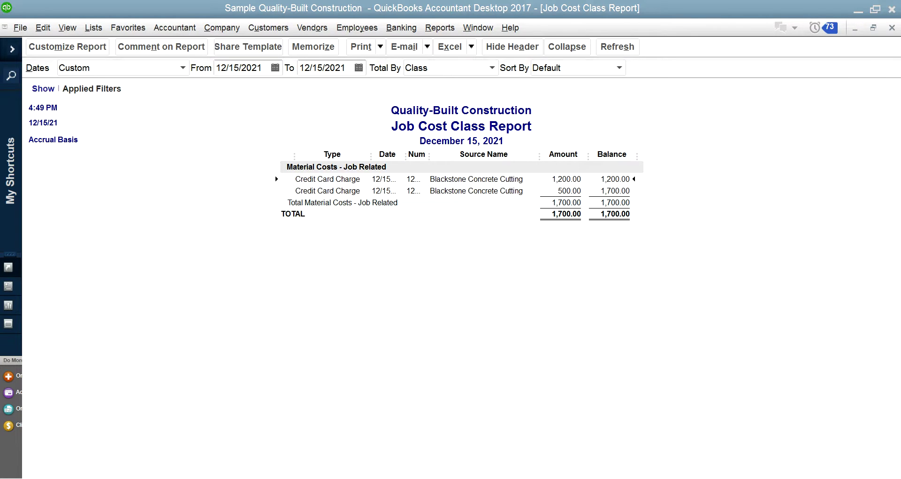
# - Close the Job Cost Class Report and replace its memorized version with the new settings
pyautogui.click(891, 28)
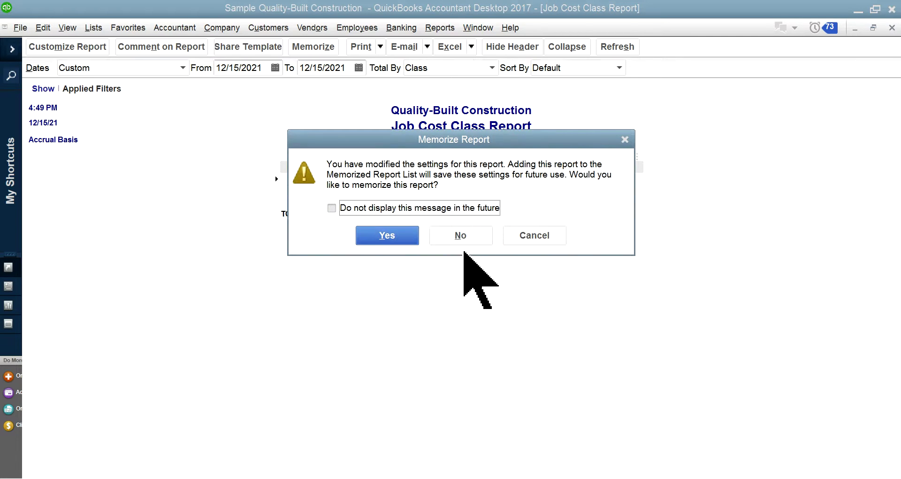
pyautogui.click(404, 230)
pyautogui.click(392, 179)
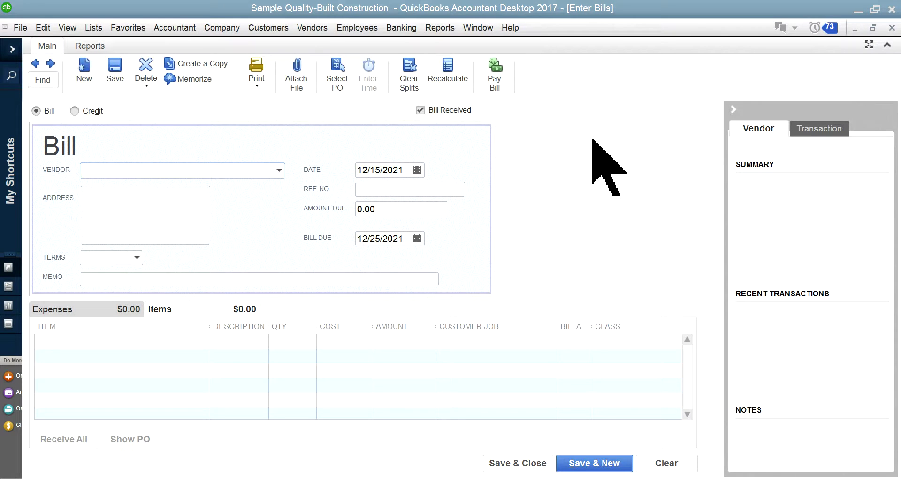
# - Open the memorized Job Costing Job Profitability Summary, then close it and the empty bill window
pyautogui.click(436, 30)
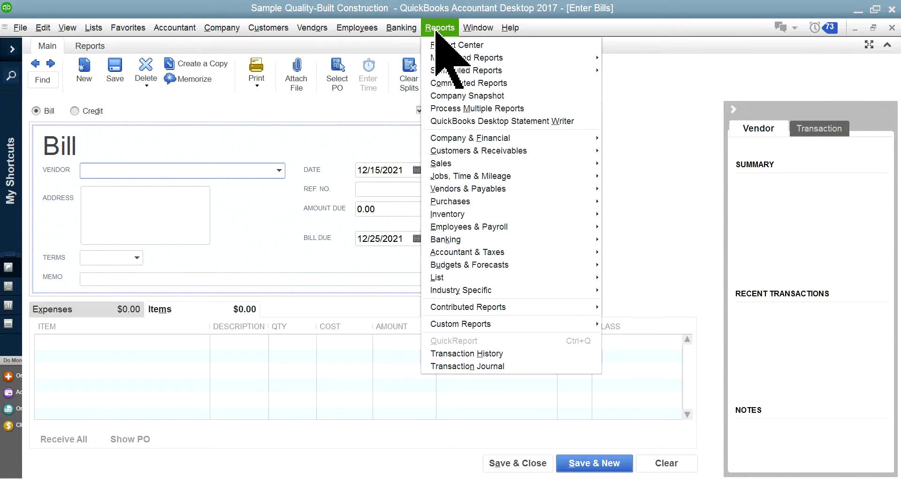
pyautogui.moveTo(497, 58)
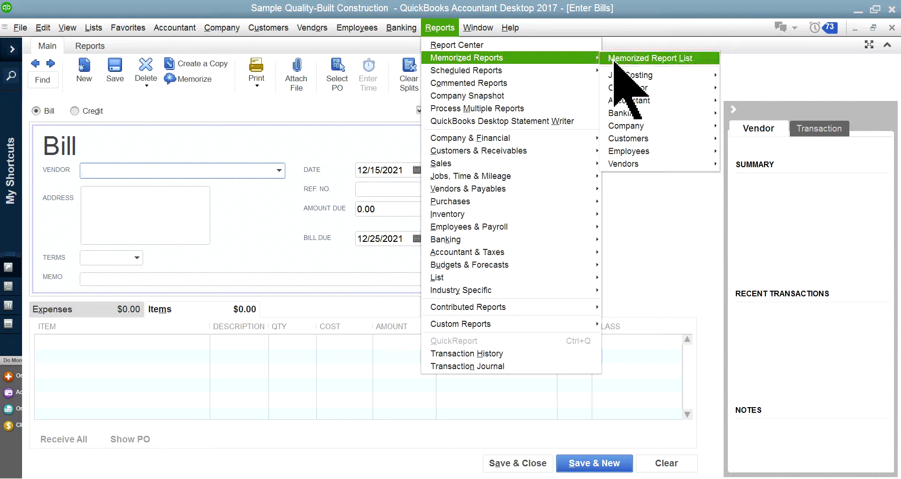
pyautogui.moveTo(656, 77)
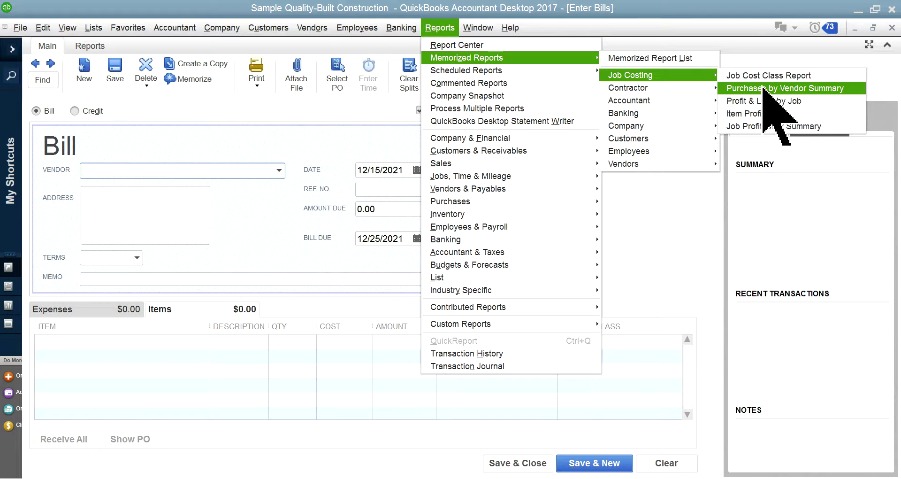
pyautogui.click(756, 127)
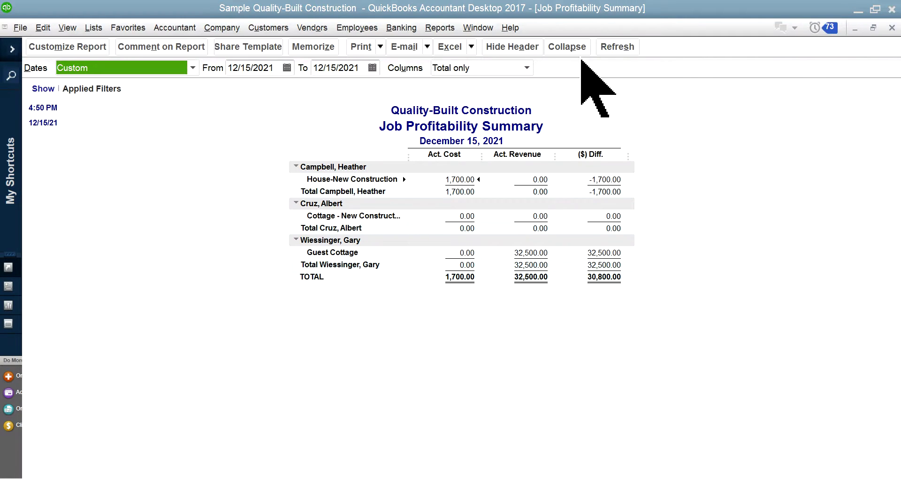
pyautogui.click(892, 28)
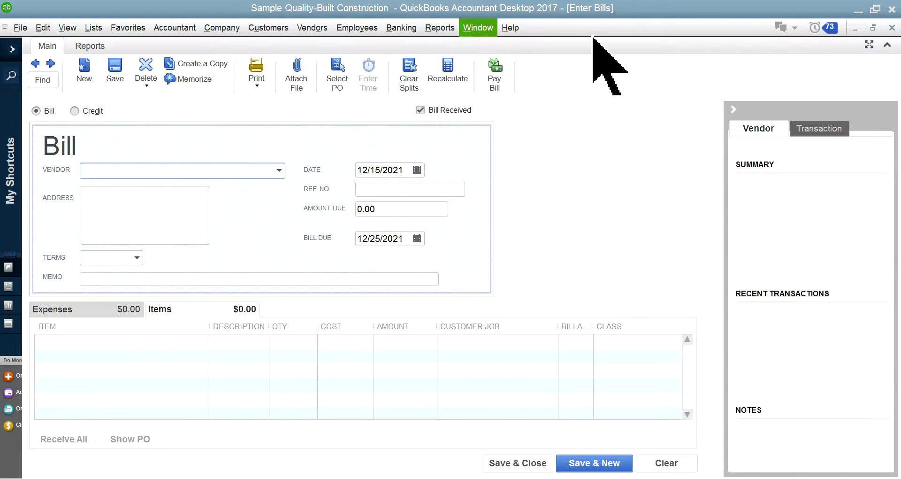
pyautogui.click(892, 27)
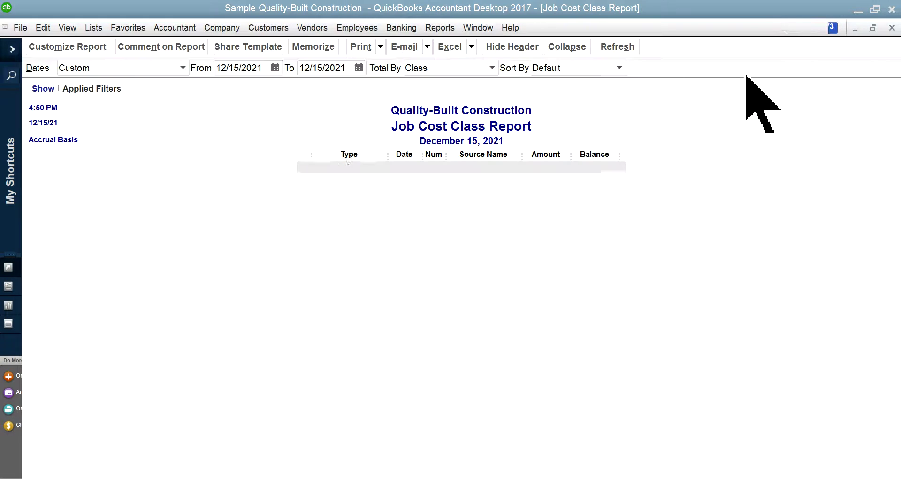
# - Browse the memorized Job Costing reports again, then advance the slides to the closing statement
pyautogui.click(446, 28)
pyautogui.moveTo(534, 59)
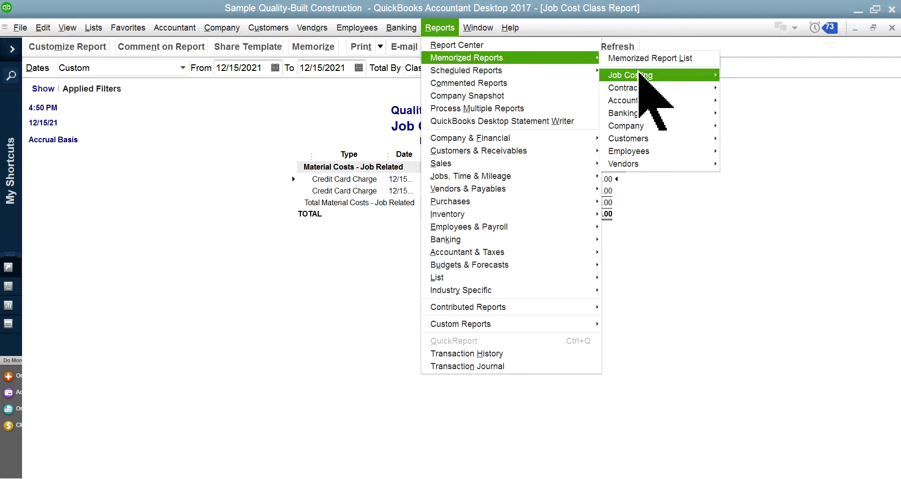
pyautogui.moveTo(638, 74)
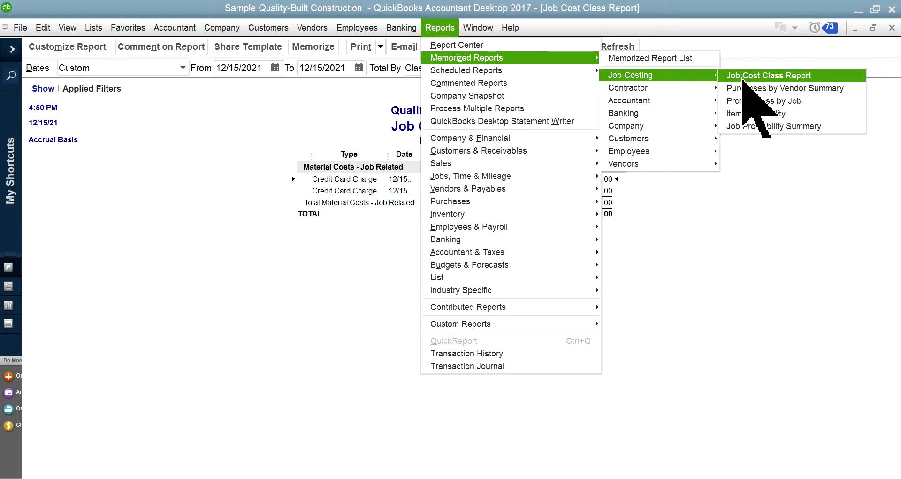
pyautogui.click(663, 312)
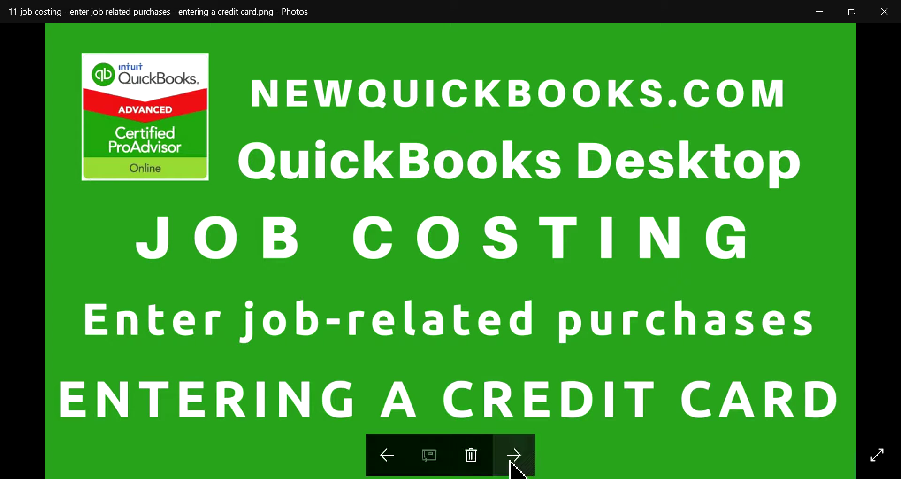
pyautogui.click(517, 458)
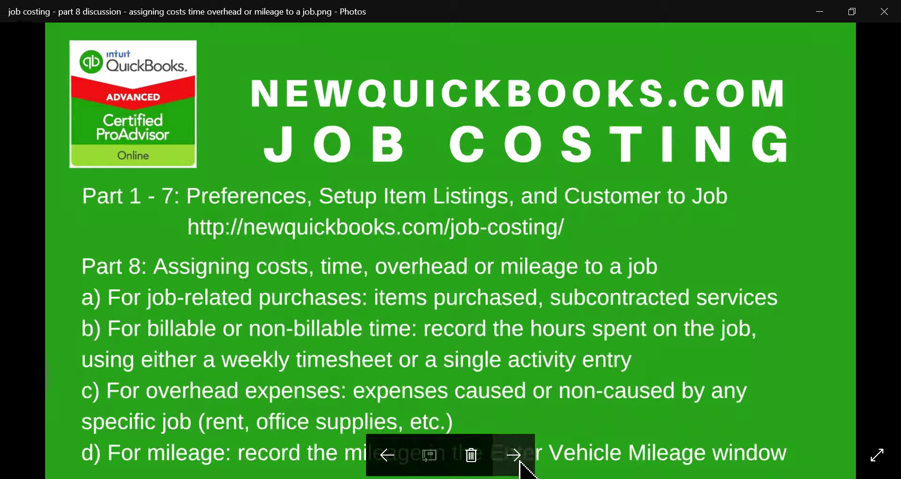
pyautogui.click(516, 456)
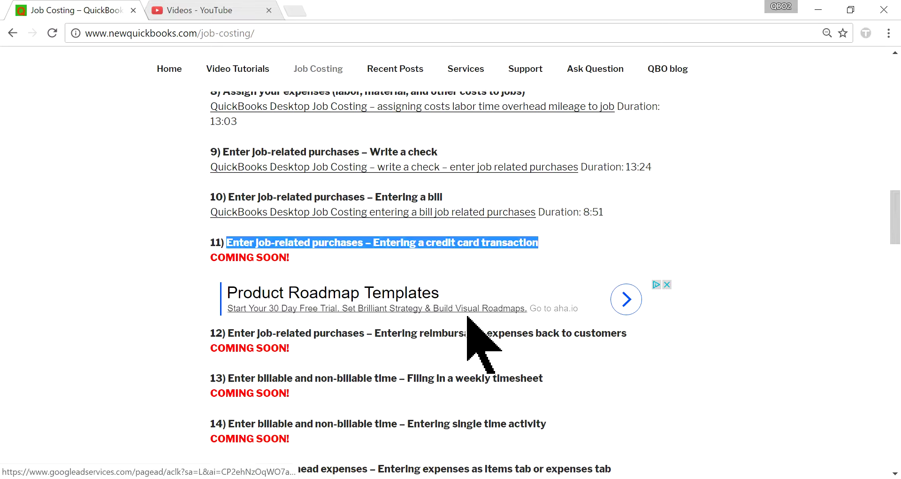
# - Scroll the newquickbooks.com job-costing list to item 11 and clear the text selection
pyautogui.scroll(-1, 477, 338)
pyautogui.click(393, 271)
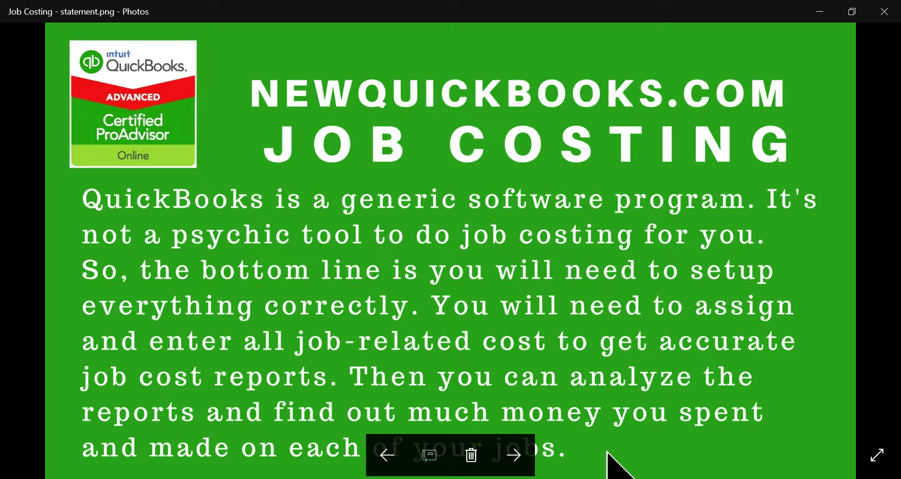
# - Advance Photos to the subscribe youtube.png slide
pyautogui.click(516, 455)
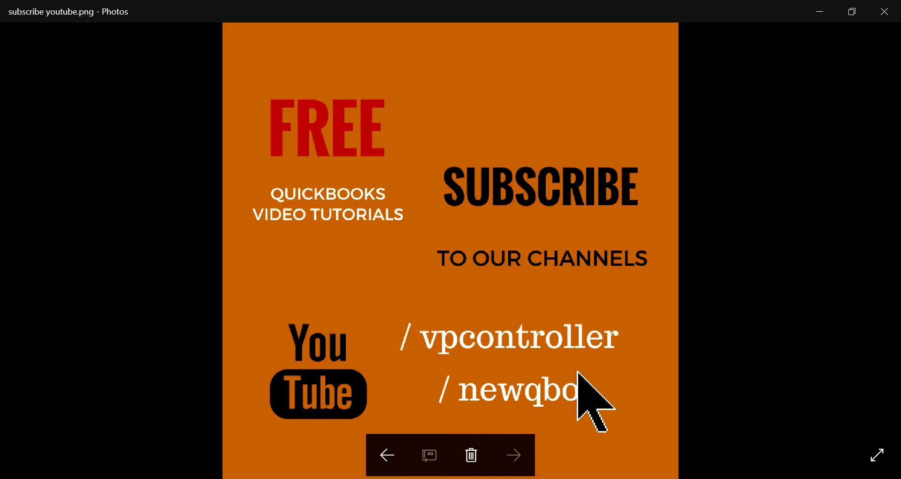